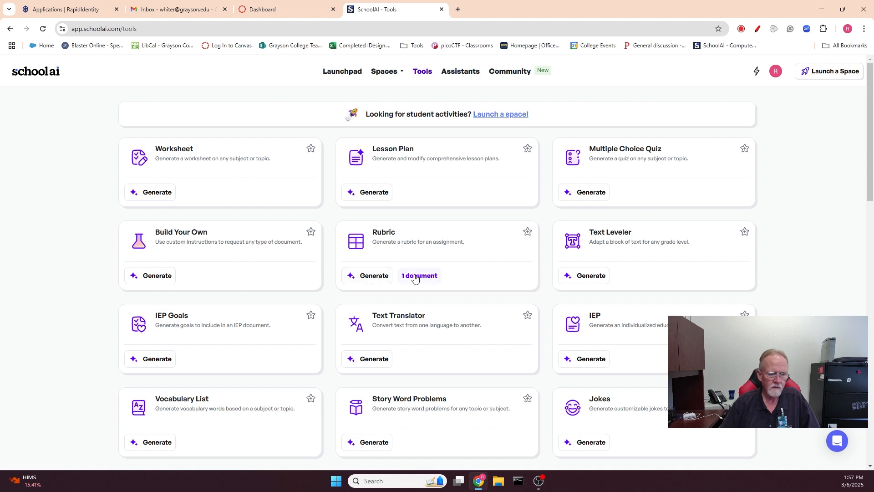
- Start a new rubric from the Rubric tool and set its grade to Post-secondary
left_click(372, 278)
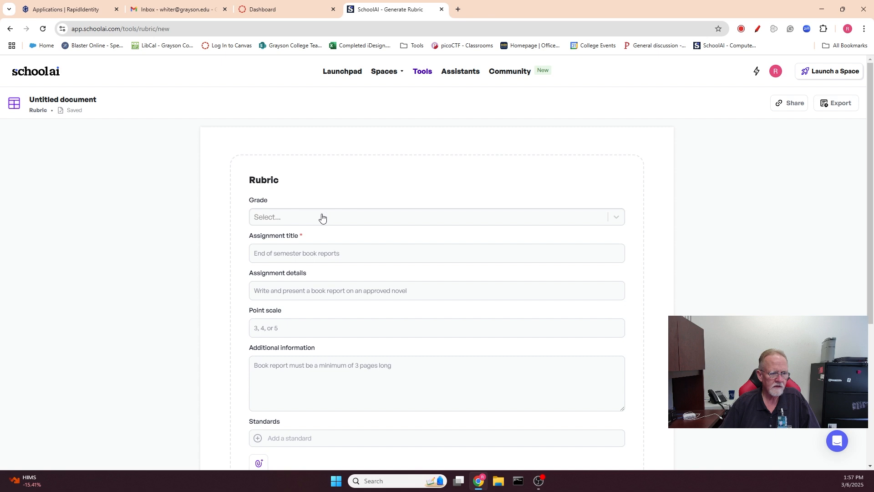
left_click(321, 218)
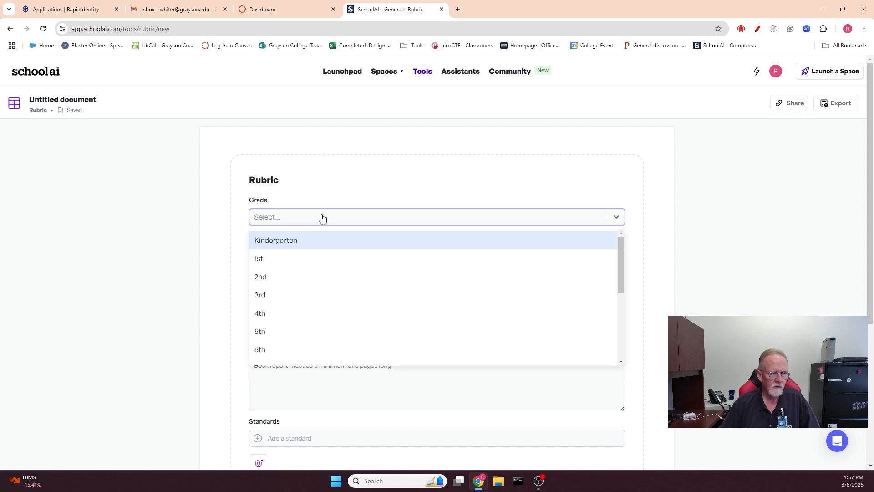
scroll(341, 272, "down", 3)
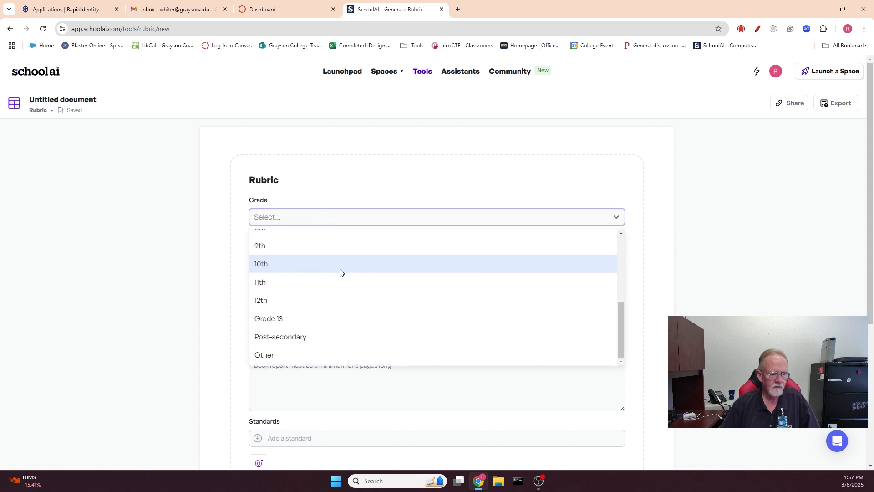
left_click(300, 337)
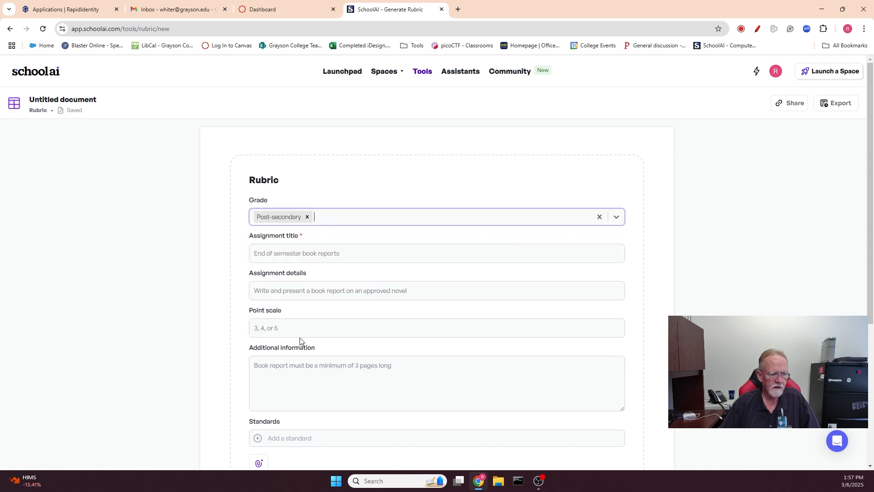
- Enter "Processor Socket Comparison Essay" as the assignment title
left_click(319, 252)
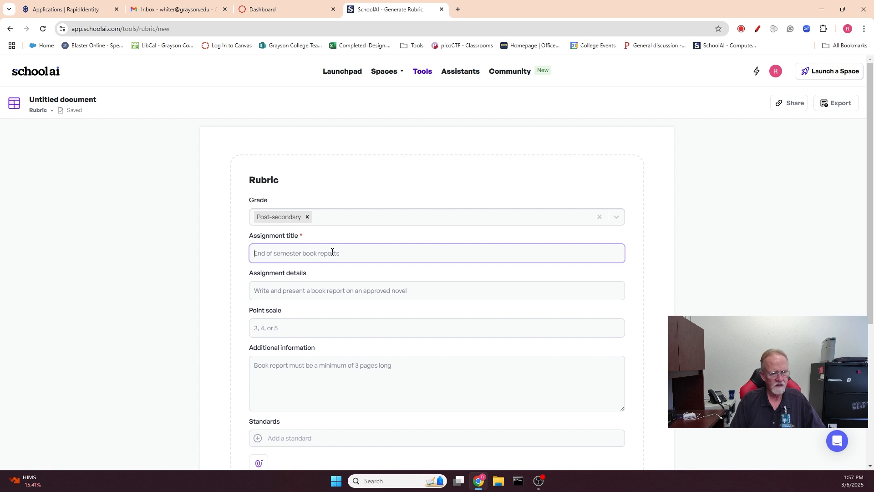
type("Processor")
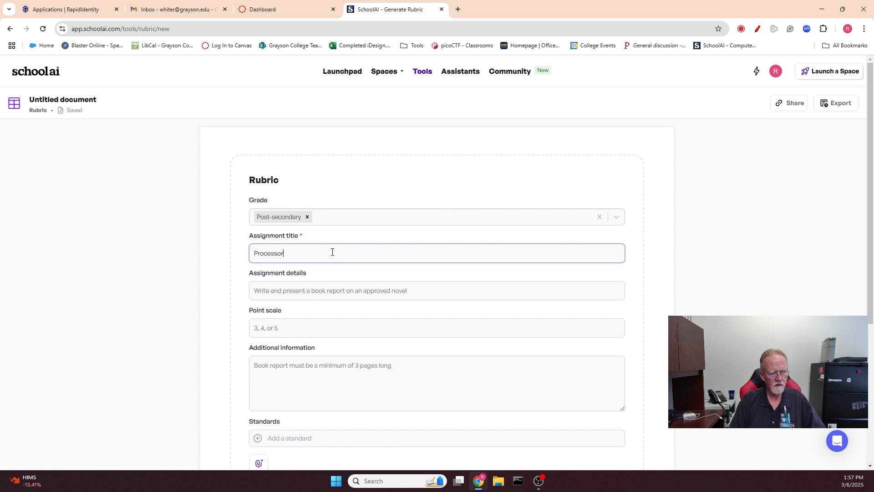
type(" Sock")
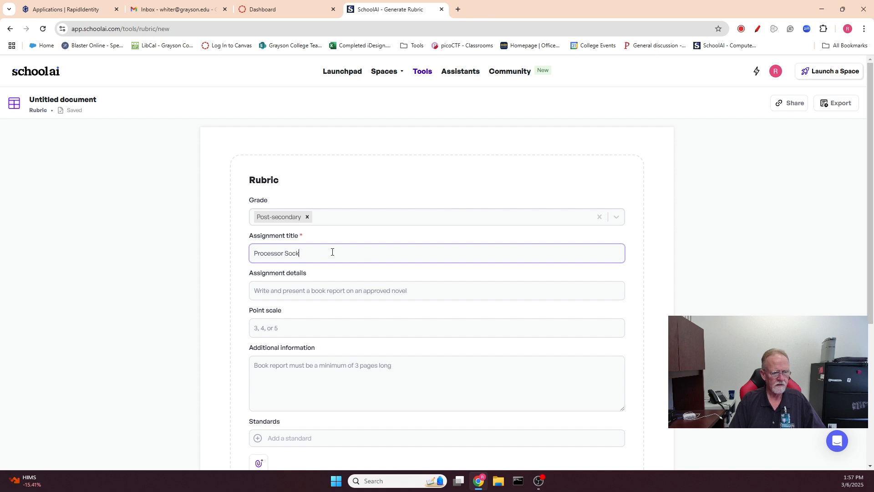
type("et Comparison Essay")
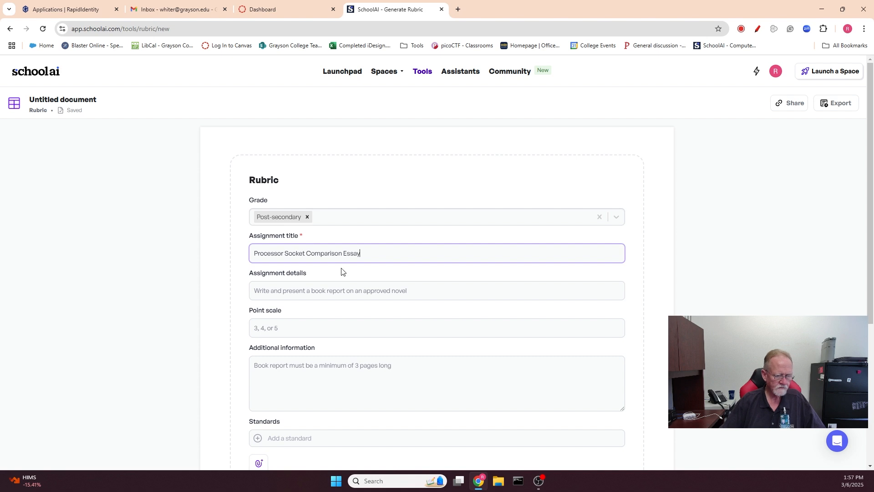
- Enter the assignment details "Students will write an essay comparing the different types of motherboard socket and processors in use currently"
left_click(338, 290)
type("STudents")
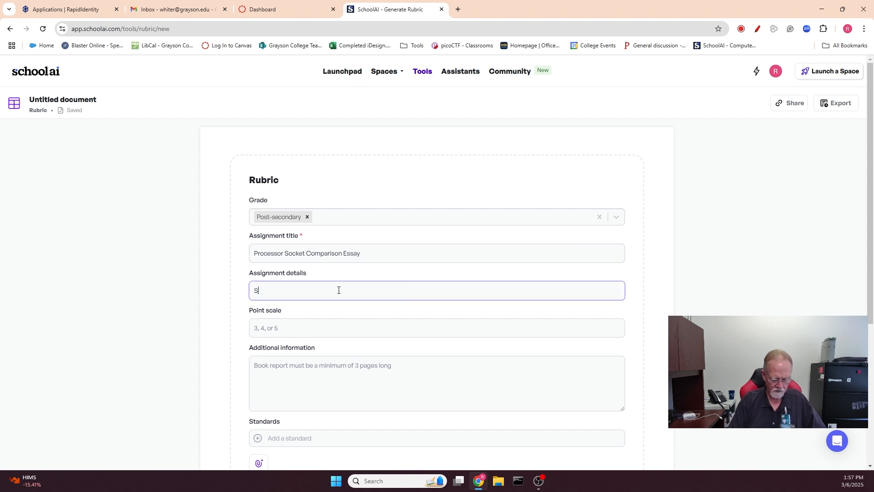
key("BackSpace")
key("BackSpace")
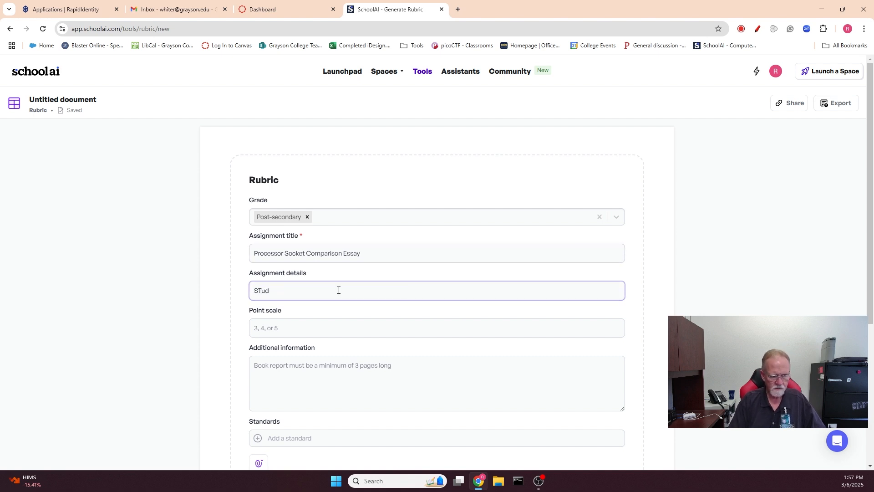
key("BackSpace")
key("BackSpace")
key("BackSpace")
type("tudnt")
type("nts will")
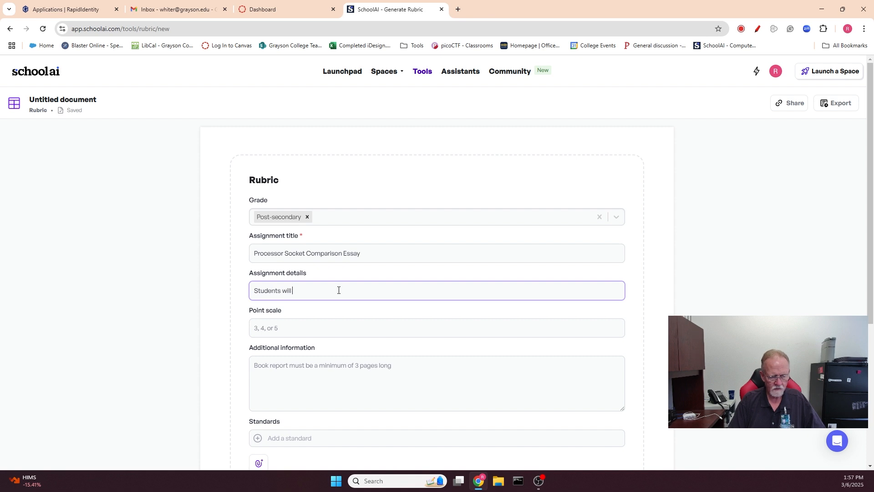
type(" write an essay cmop")
key("BackSpace")
key("BackSpace")
type("ompair")
type("g the different types of ")
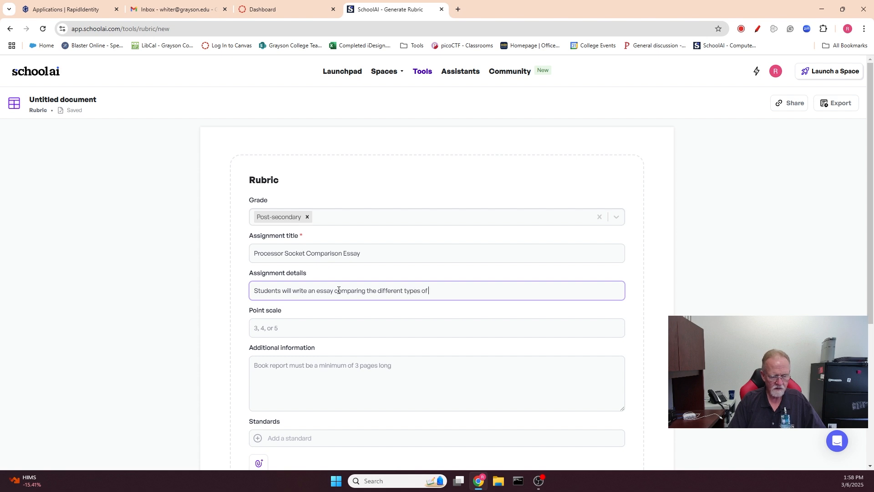
type("motherboard socket and pri")
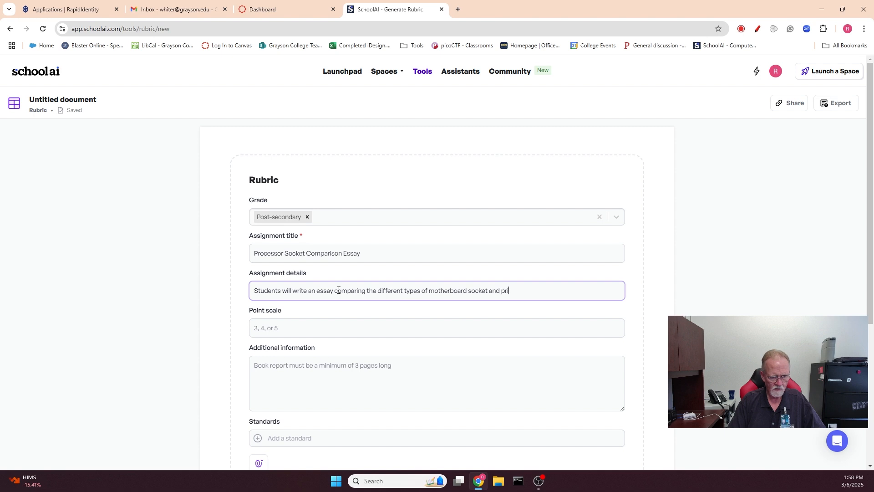
type("o")
key("BackSpace")
key("BackSpace")
type("ocessors in use currently")
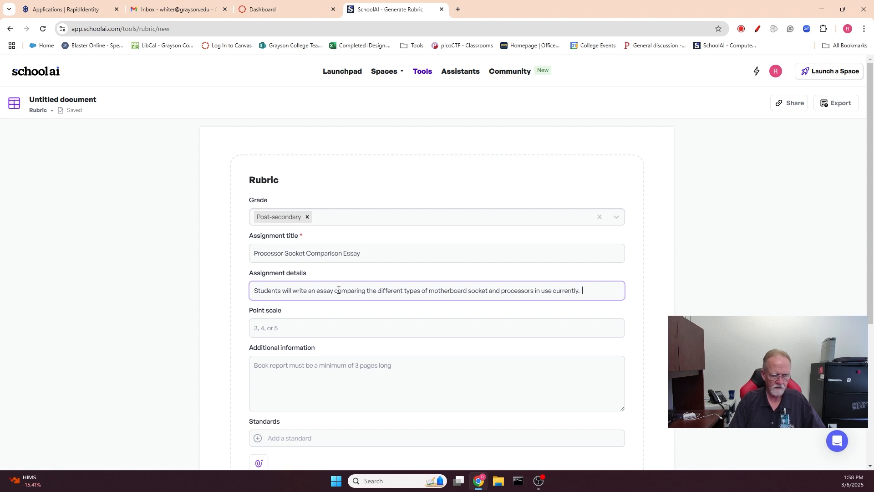
- Add a second sentence to the assignment details: "The essay should be 1000 words and should include both AMD and Intel products."
type(".  The essay shou")
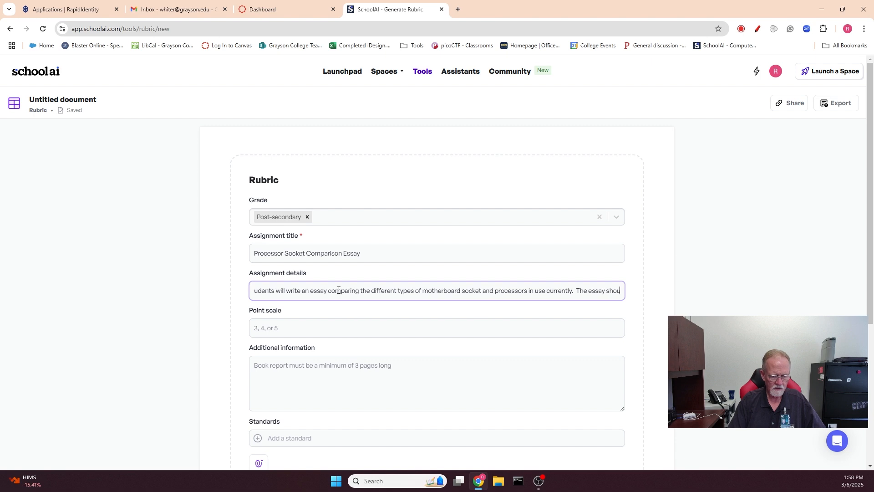
type("ld be")
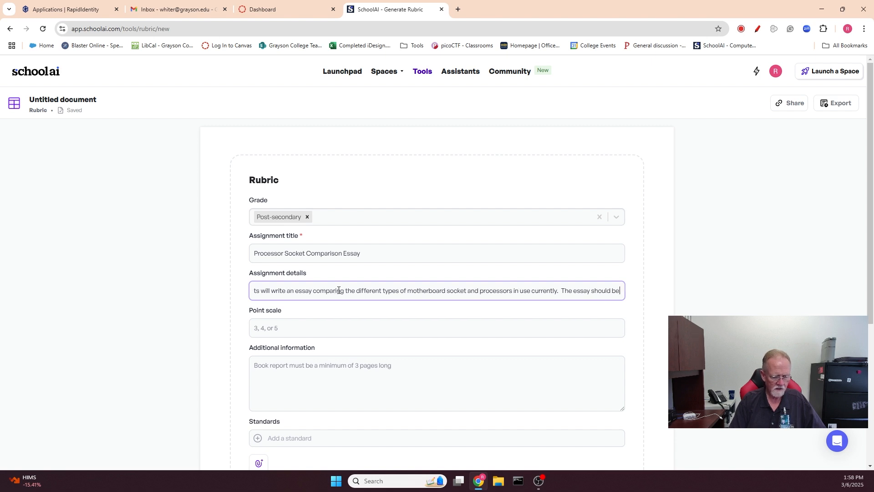
type(" 1000")
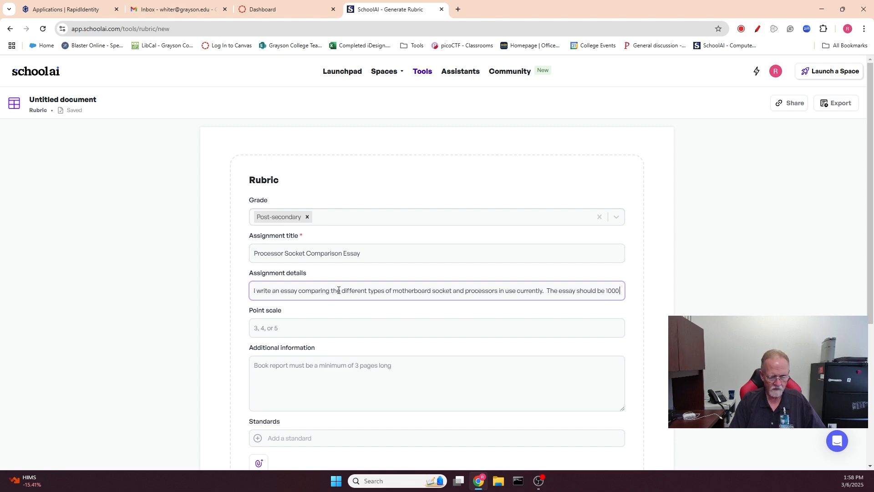
type(" words and sh")
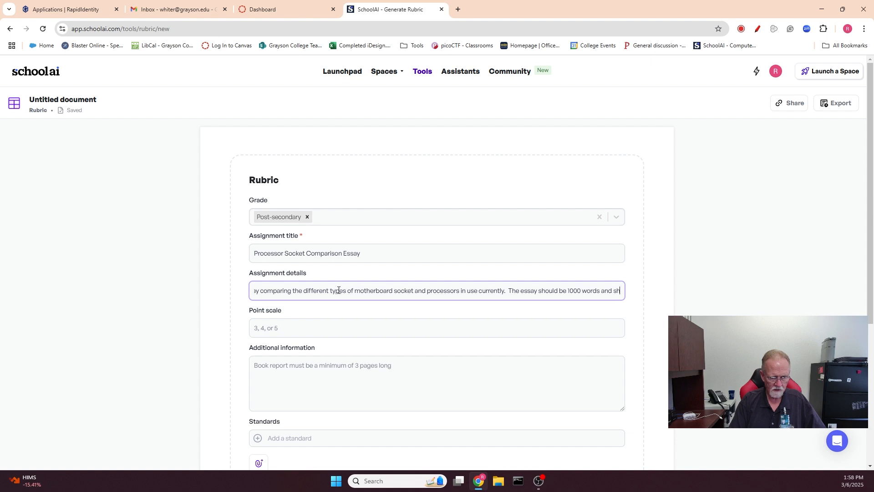
type("ould include by")
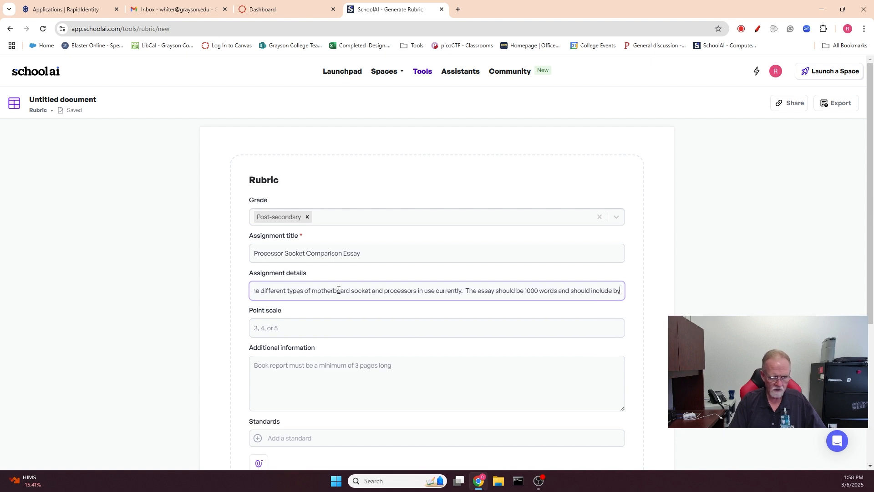
key("BackSpace")
type("othe")
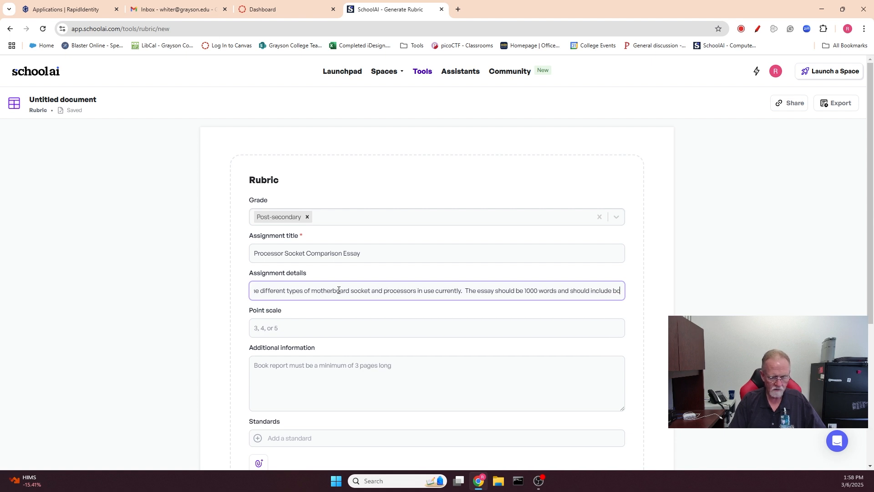
key("BackSpace")
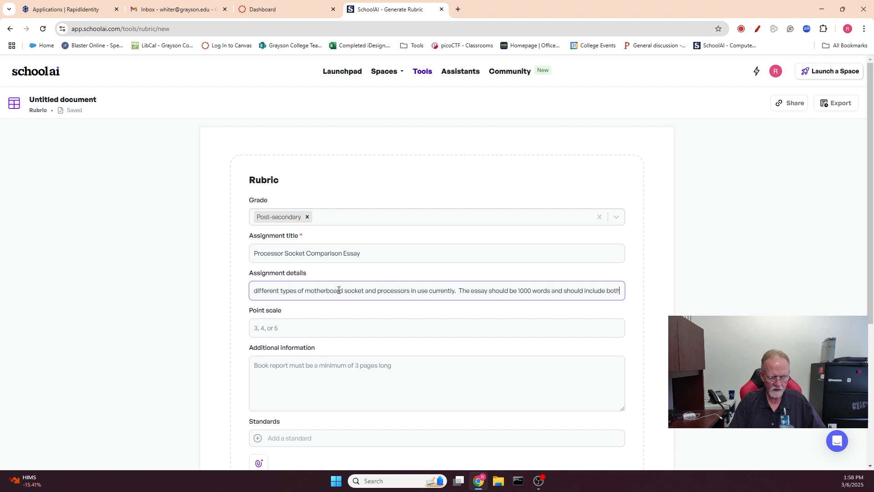
type("AMD and Intel")
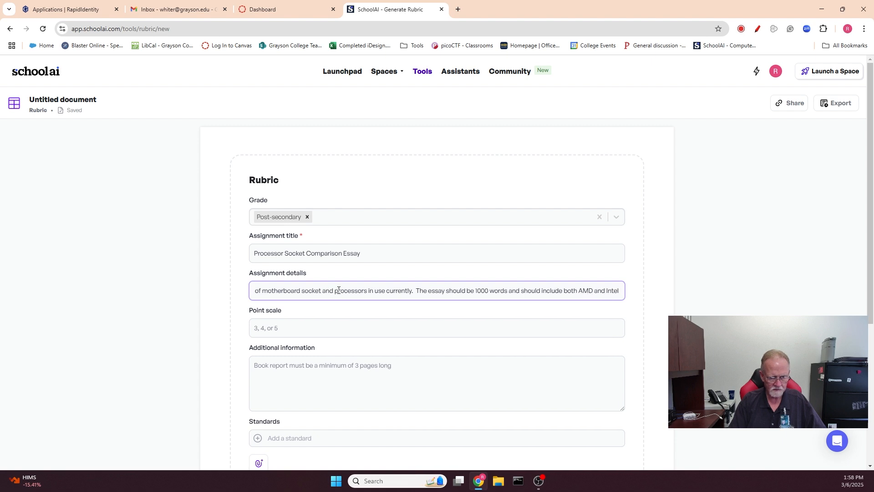
type(" products.")
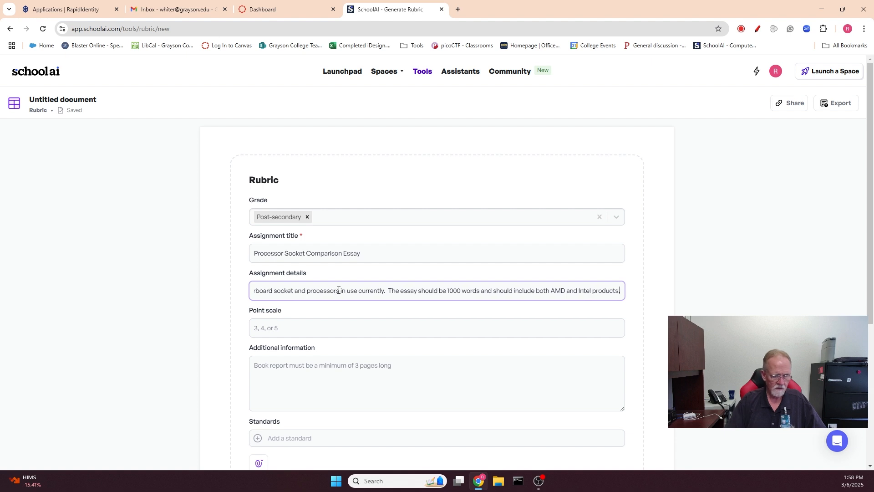
- Set the rubric's point scale to 5
left_click(288, 328)
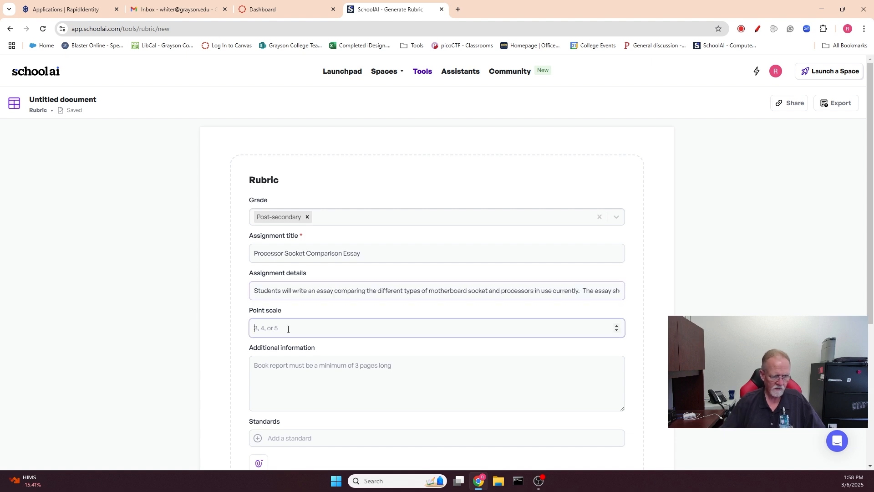
type("5")
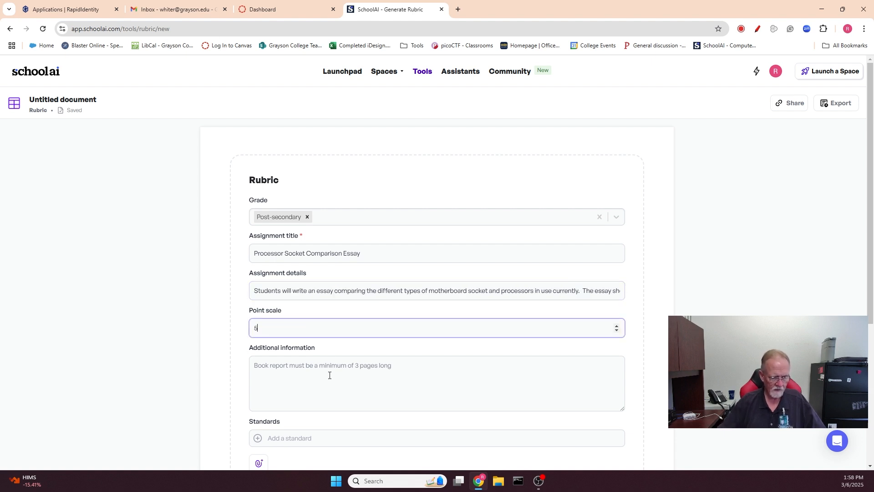
left_click(327, 374)
- Move the sentence about 1000 words and AMD and Intel products from the assignment details into the Additional information field
scroll(427, 372, "down", 1)
scroll(427, 372, "down", 2)
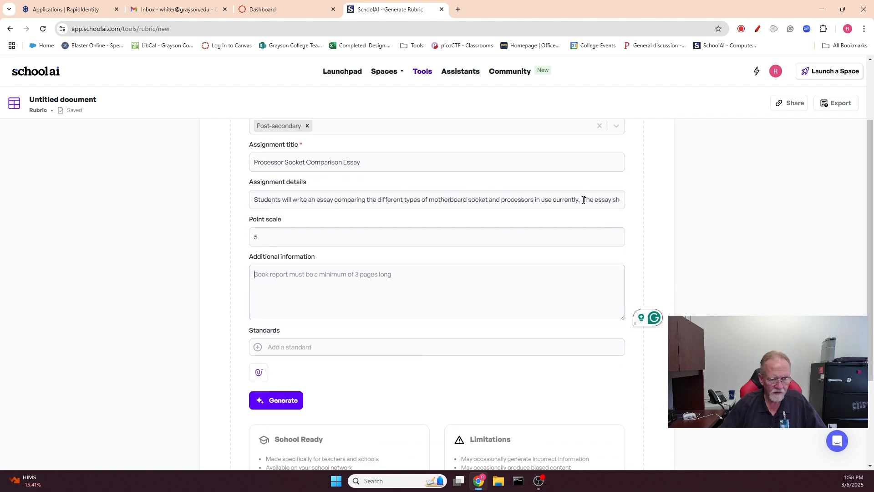
left_click_drag(582, 200, 700, 208)
key("ctrl+c")
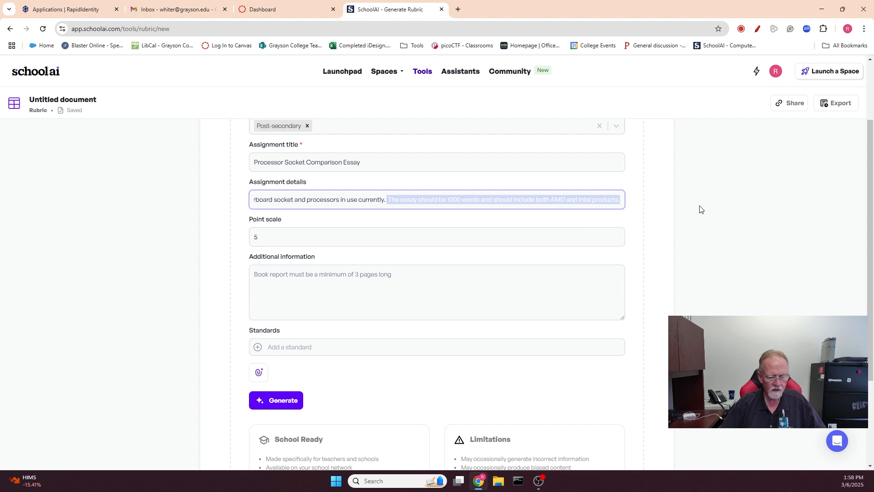
key("BackSpace")
left_click(274, 289)
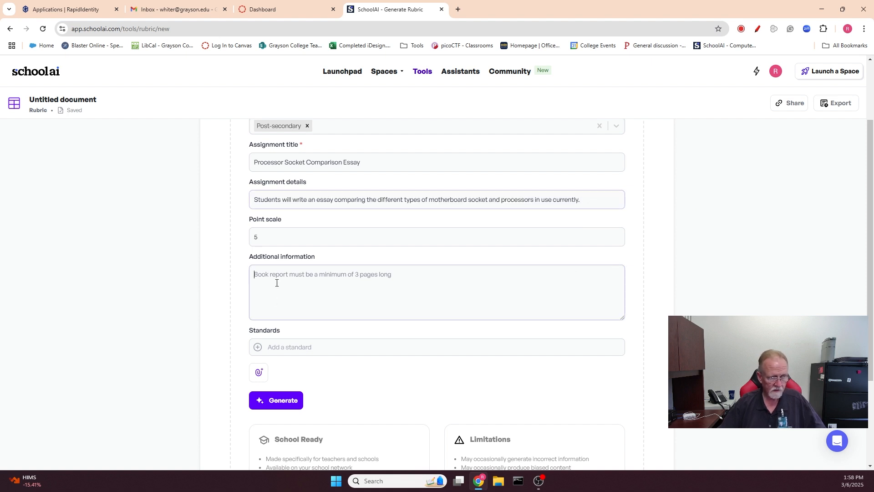
key("ctrl+v")
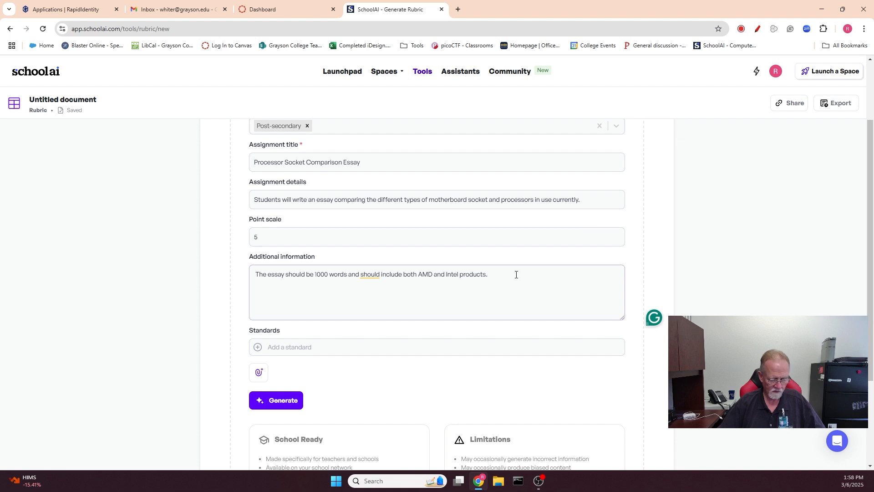
- Add "It should contain a traditional thesis statement and use correct grammar and punctuation." to the end of the Additional information text
type("It sh")
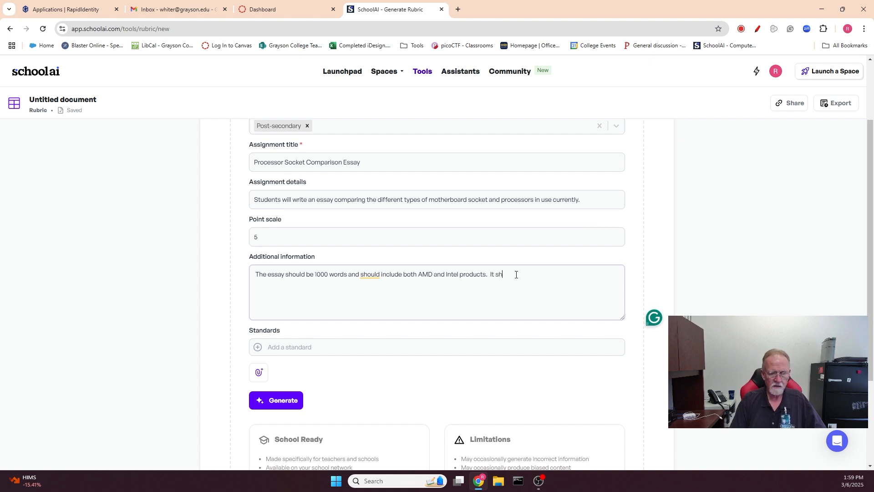
type("ould contain ")
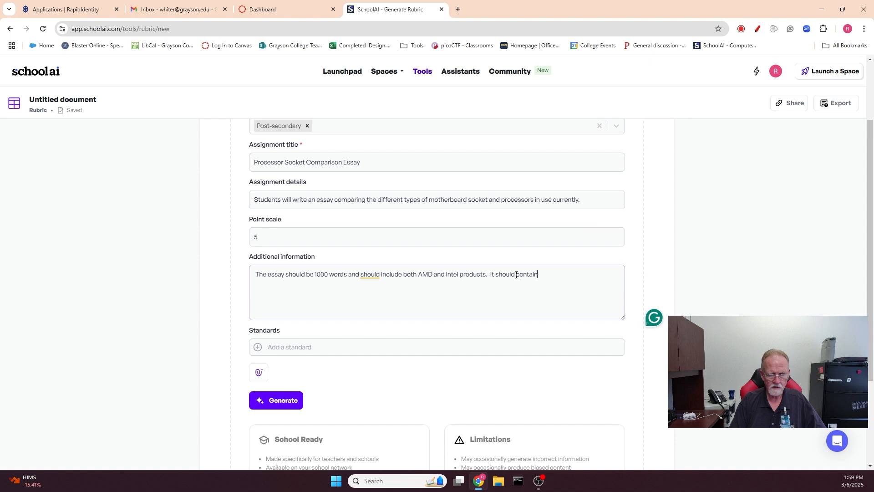
type("a tradion")
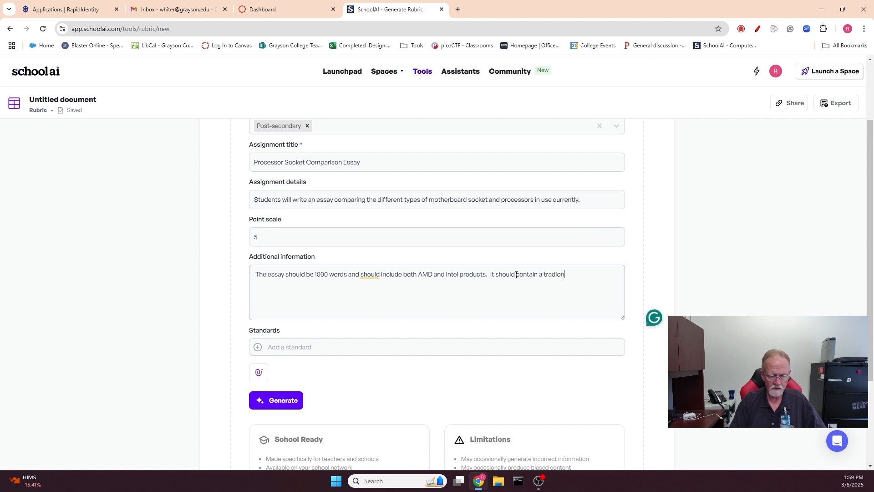
type("al t")
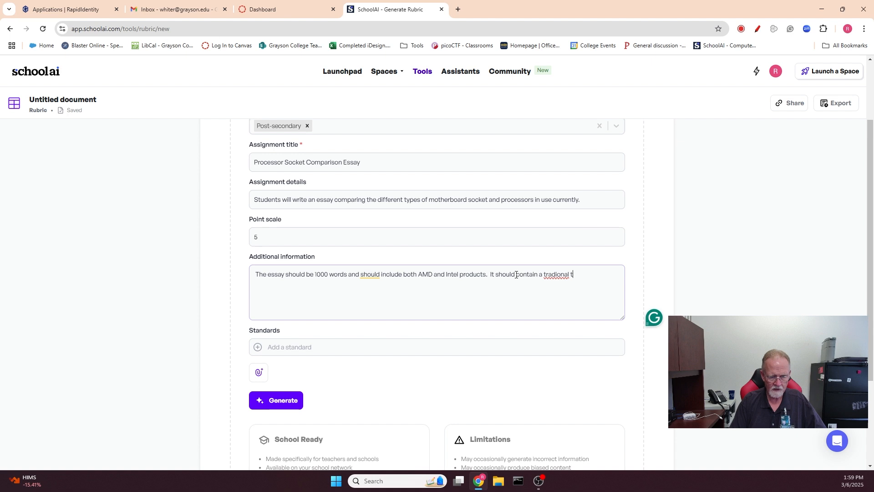
key("BackSpace")
key("BackSpace")
key("BackSpace")
key("BackSpace")
type("traditional the")
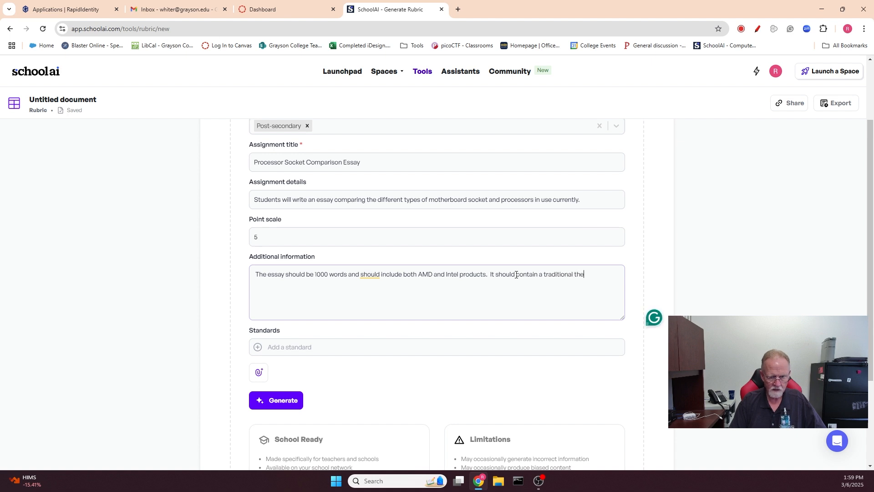
type("sis statement an")
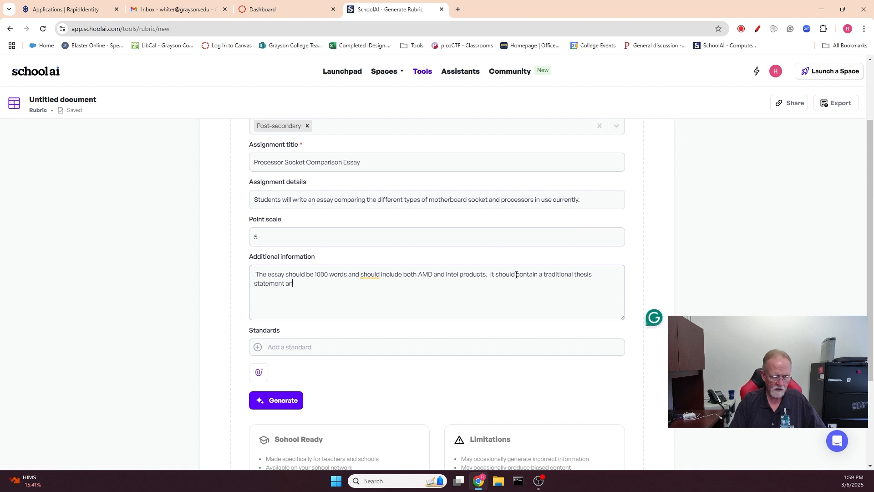
type("d use correct grammar and pu")
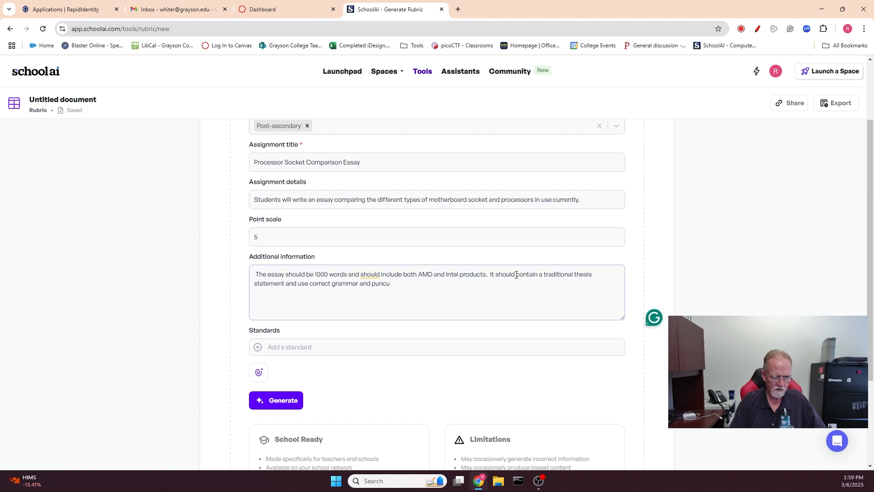
key("BackSpace")
type("tuation.")
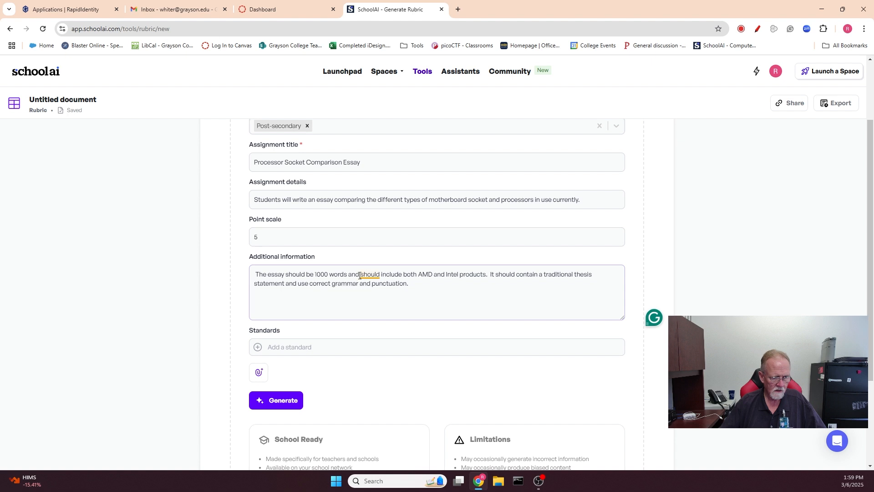
mouse_move(366, 274)
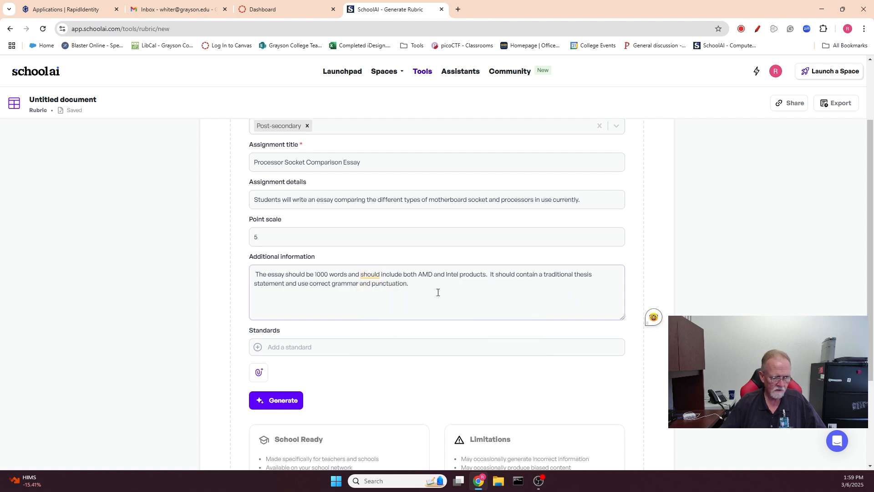
- Upload comptia-a-220-1101-exam-objectives-(3-0).pdf from the device's Downloads folder as an attachment to the rubric form
left_click(258, 372)
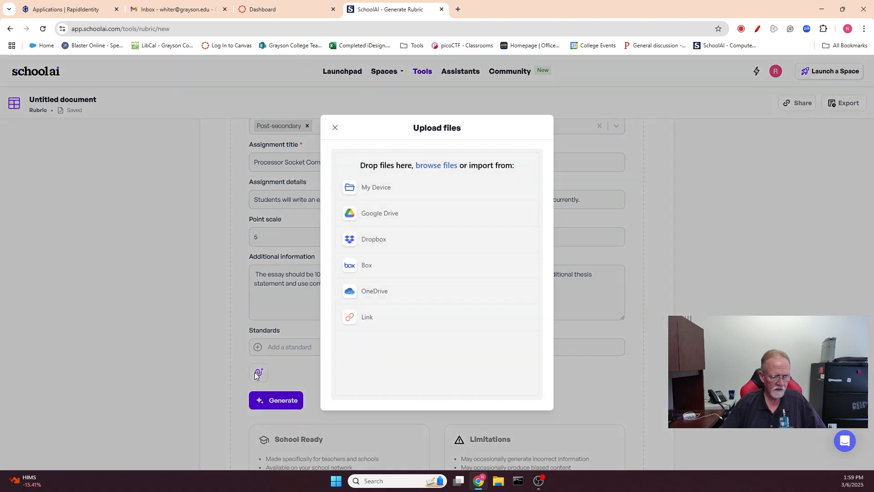
left_click(379, 188)
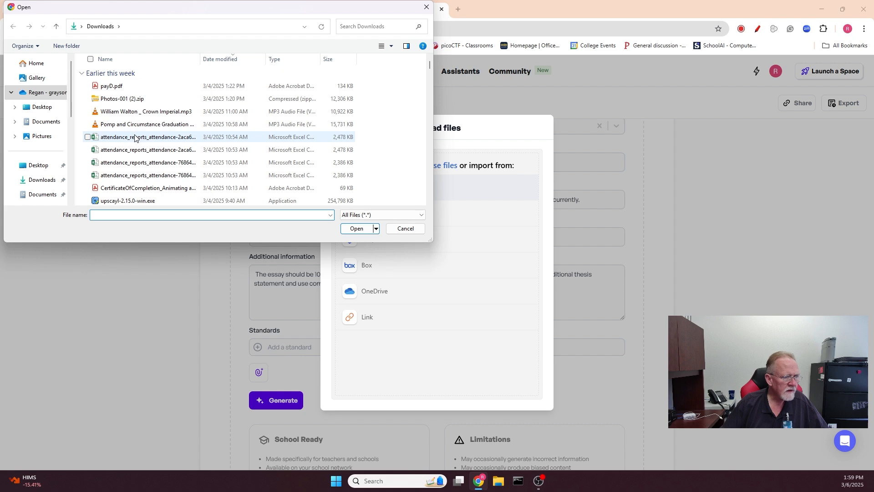
scroll(135, 138, "down", 10)
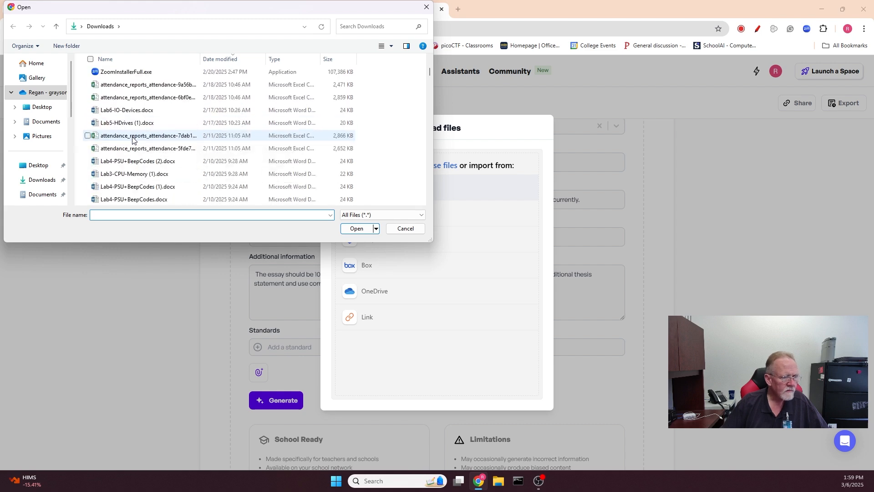
scroll(132, 140, "down", 10)
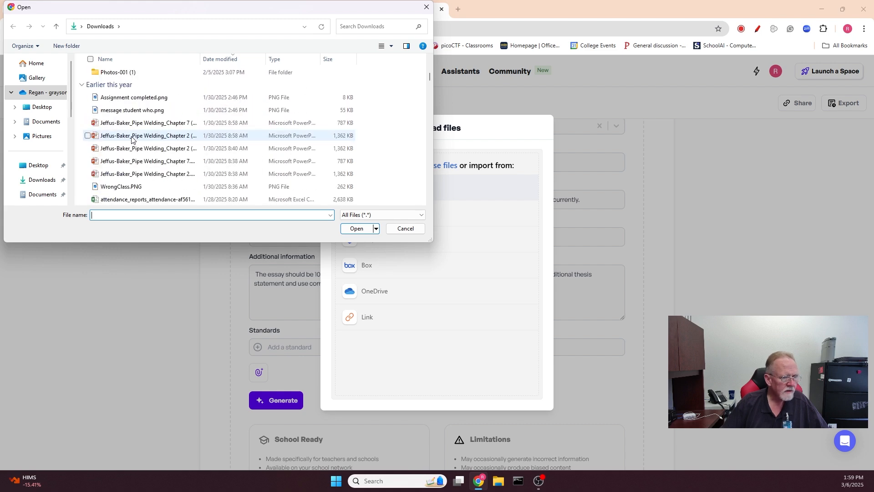
scroll(132, 139, "down", 6)
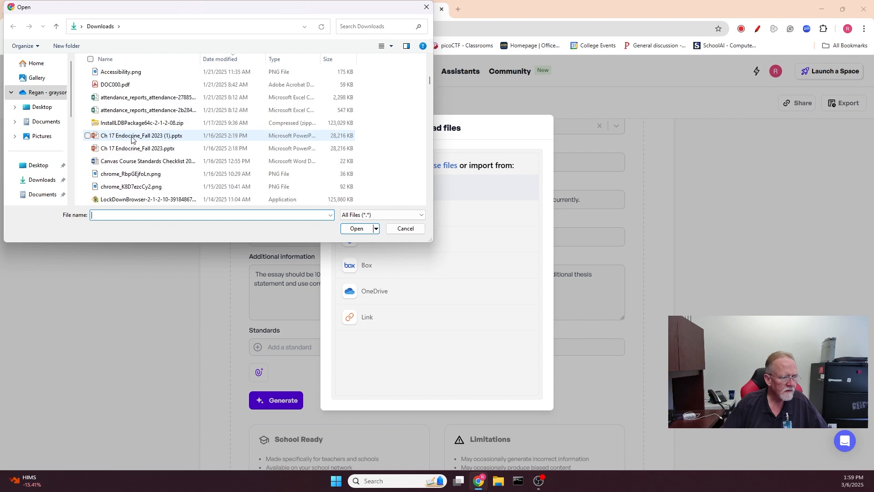
scroll(131, 138, "down", 5)
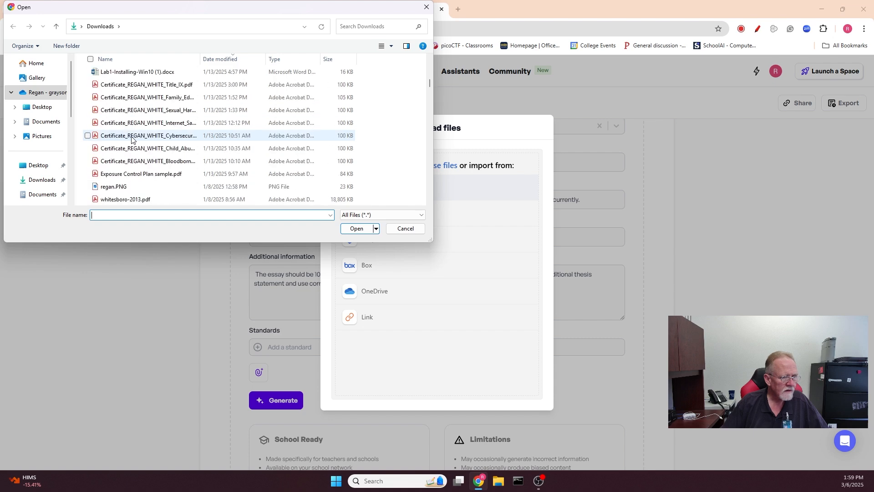
scroll(131, 139, "down", 5)
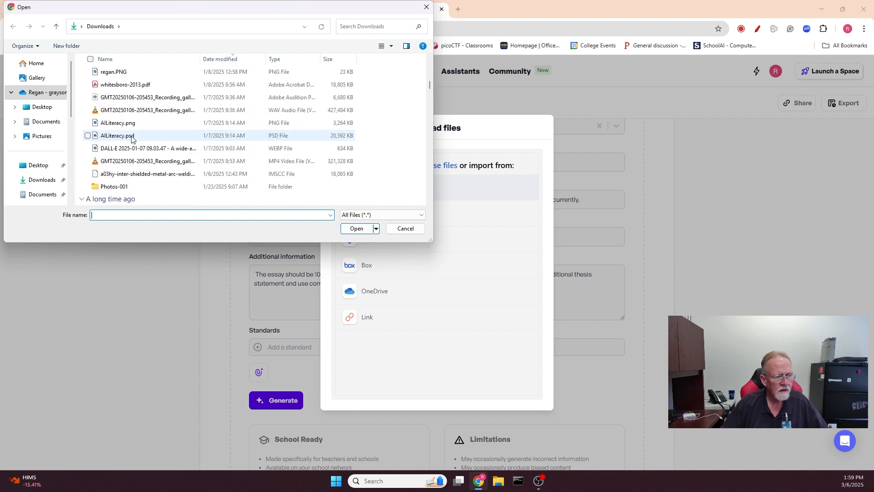
scroll(132, 138, "up", 6)
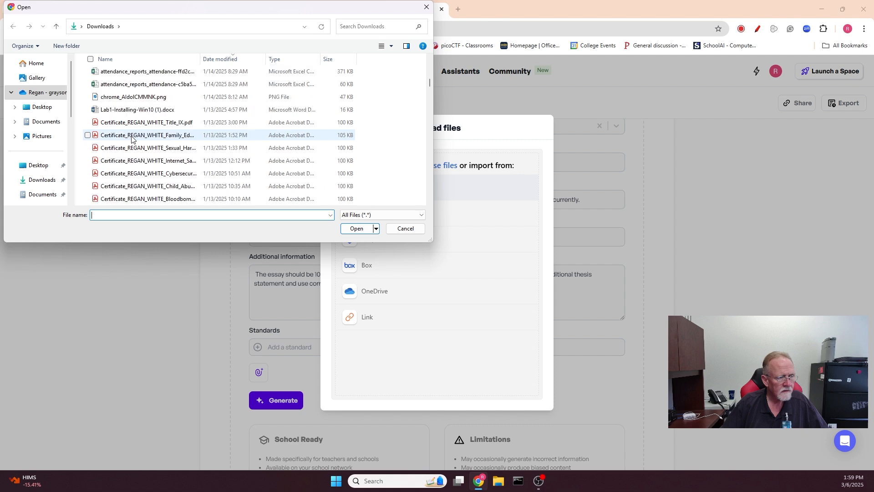
scroll(132, 139, "up", 6)
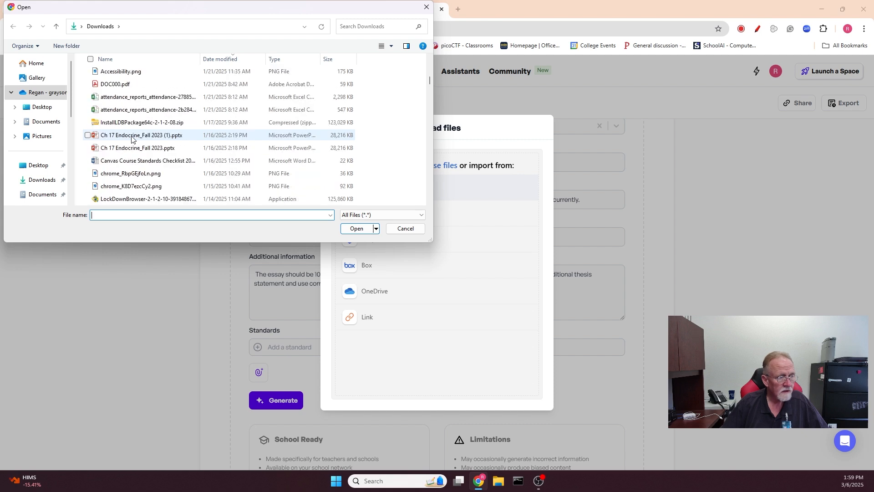
scroll(132, 139, "up", 2)
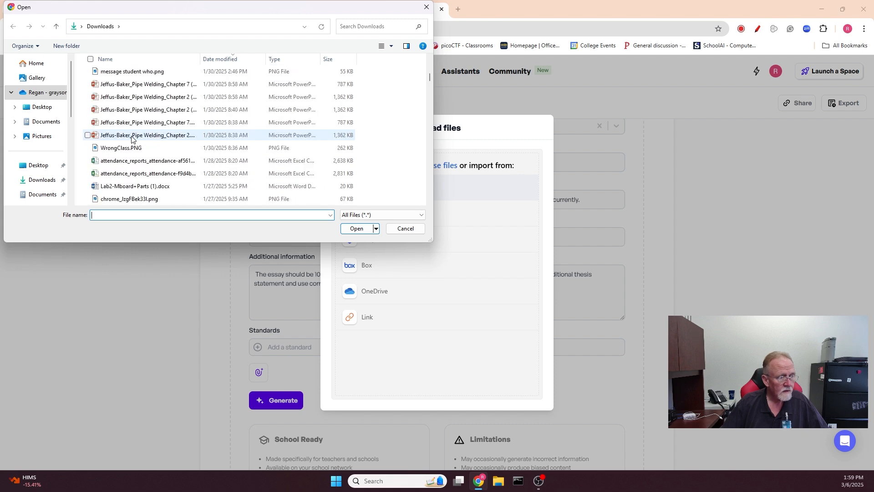
scroll(132, 139, "up", 1)
scroll(132, 138, "up", 6)
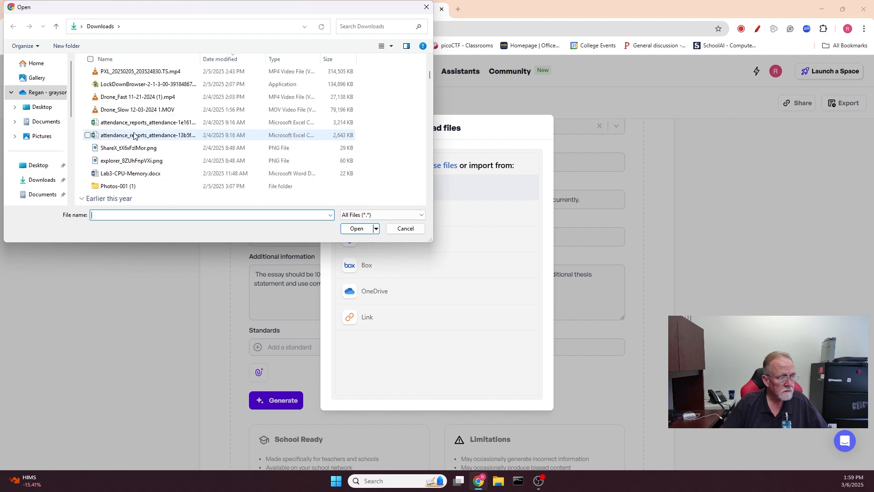
scroll(134, 135, "up", 2)
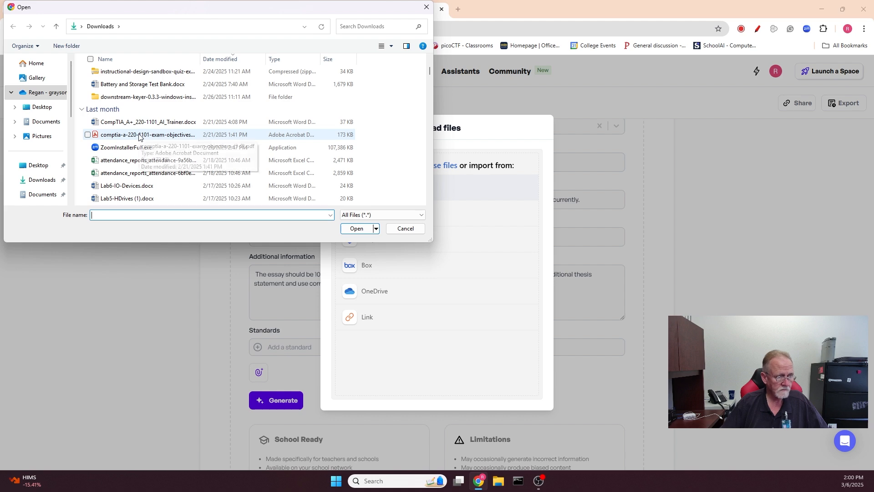
left_click(140, 135)
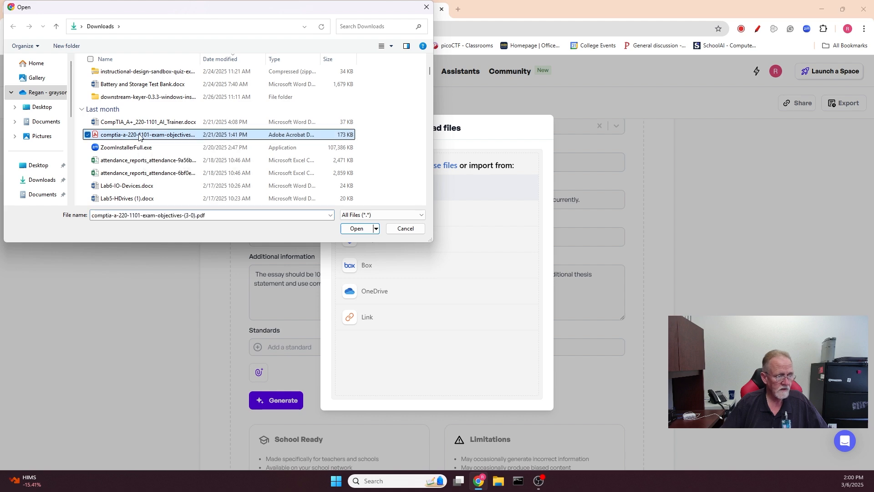
left_click(360, 229)
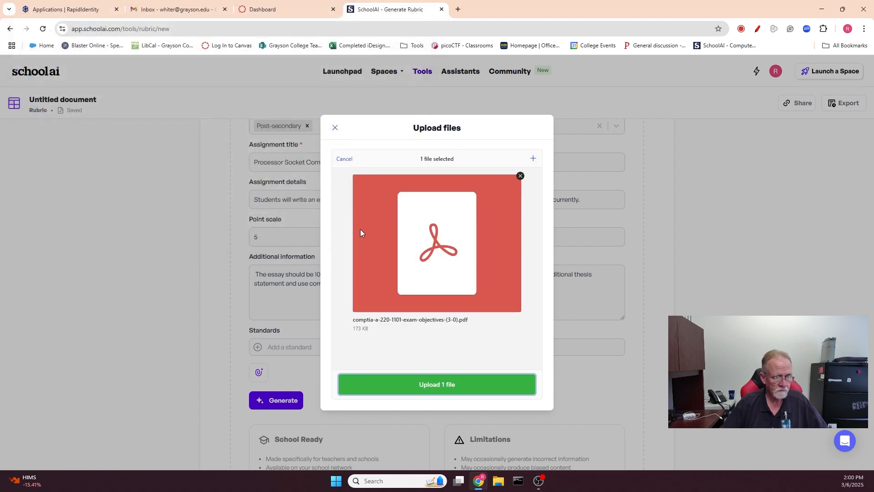
left_click(464, 386)
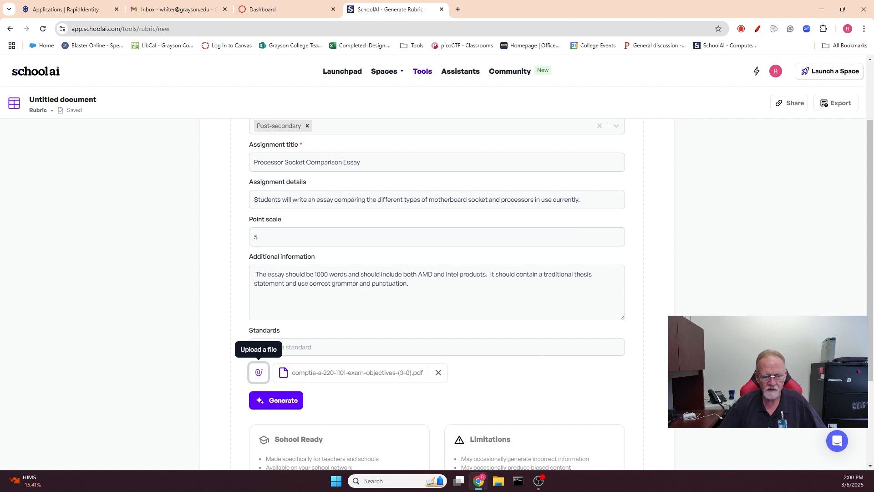
- Generate the rubric from the completed form and the attached exam objectives
scroll(437, 273, "down", 2)
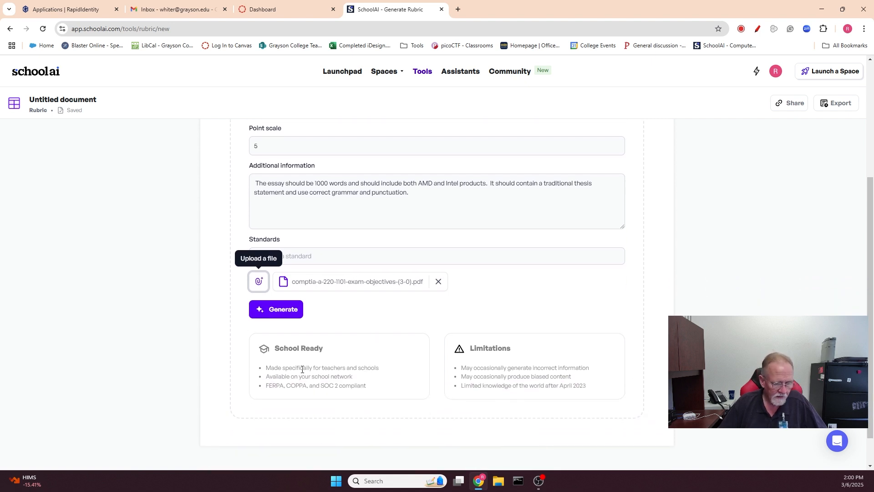
left_click(274, 311)
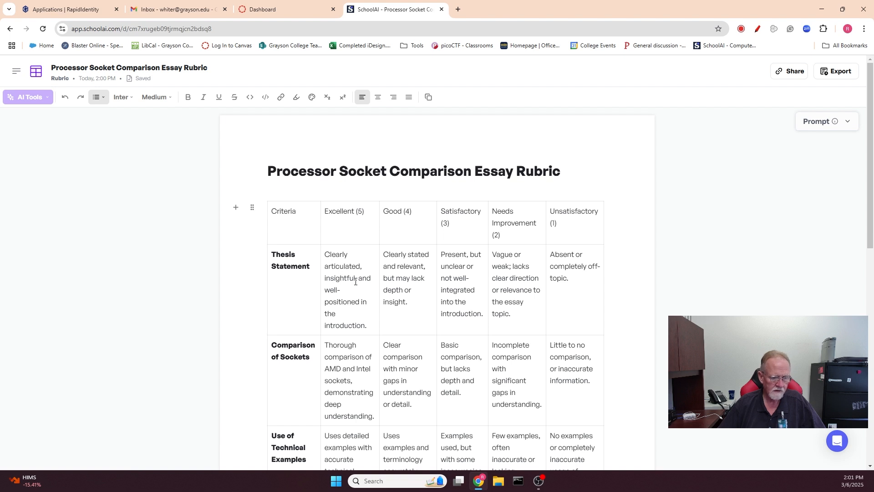
- Review the generated rubric's criteria, its descriptions for each score level, and the comments below the table
scroll(364, 274, "down", 2)
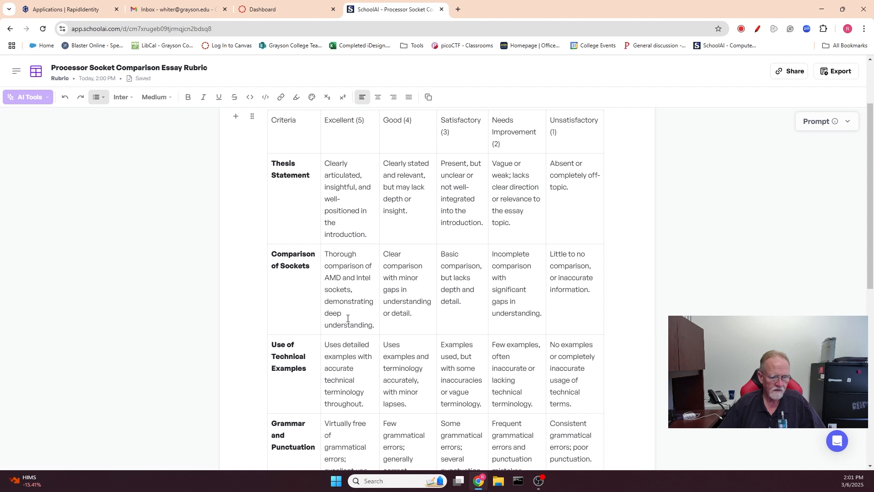
scroll(354, 309, "down", 2)
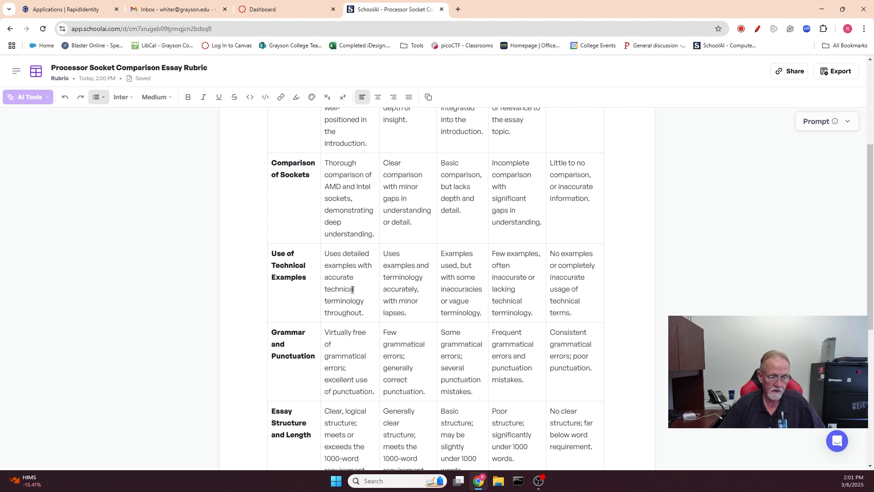
scroll(353, 289, "down", 2)
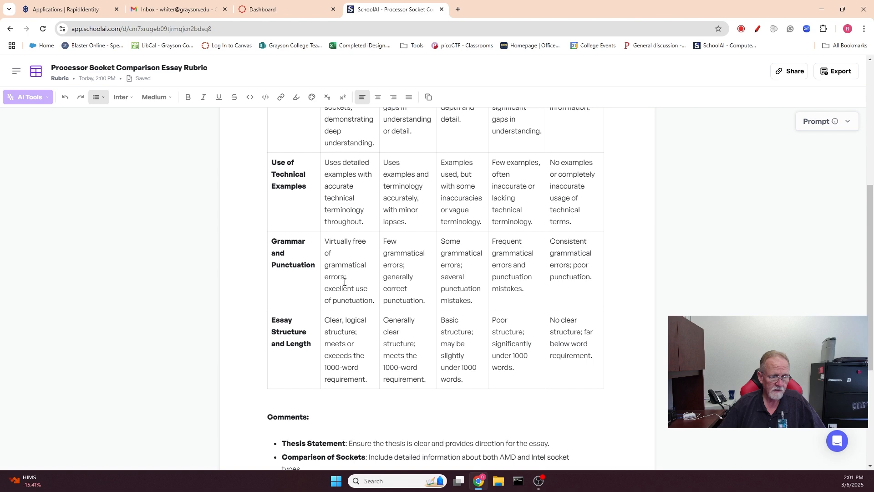
scroll(353, 280, "down", 2)
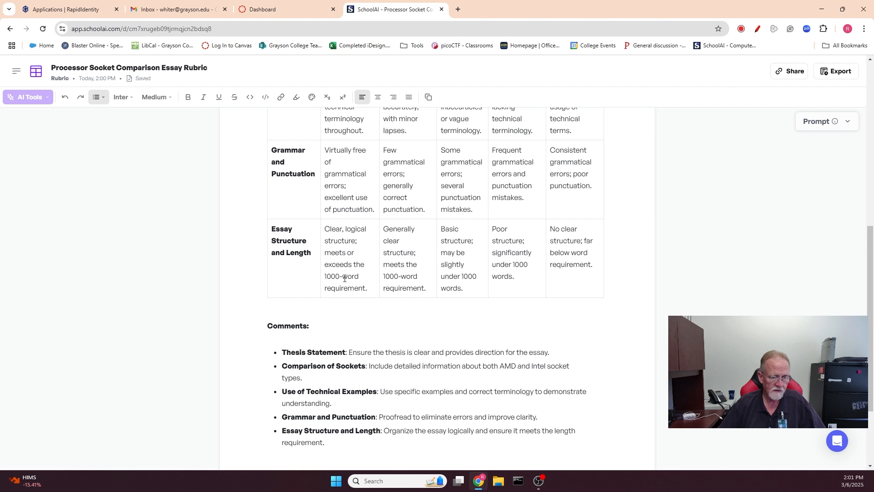
scroll(351, 267, "down", 2)
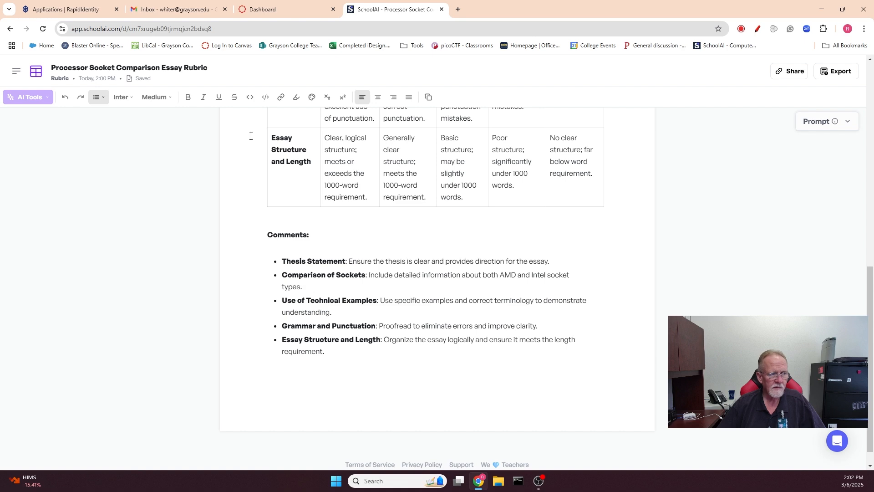
scroll(352, 191, "up", 2)
scroll(355, 172, "up", 3)
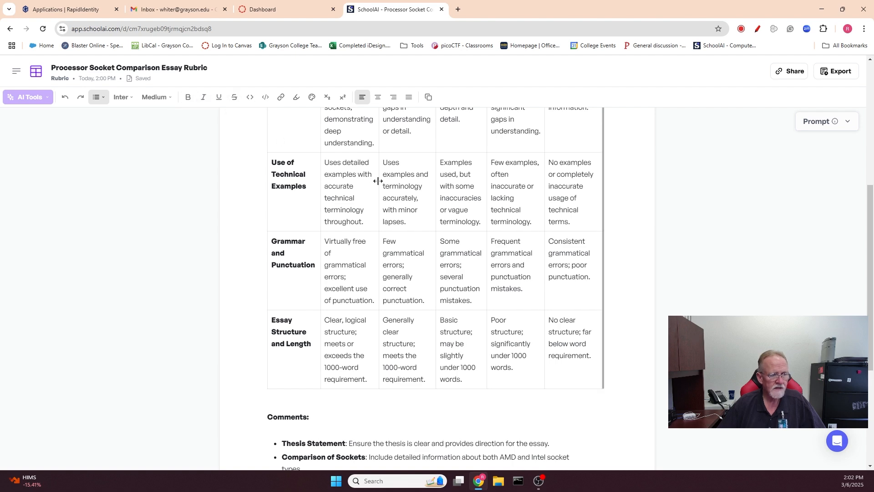
scroll(377, 181, "up", 4)
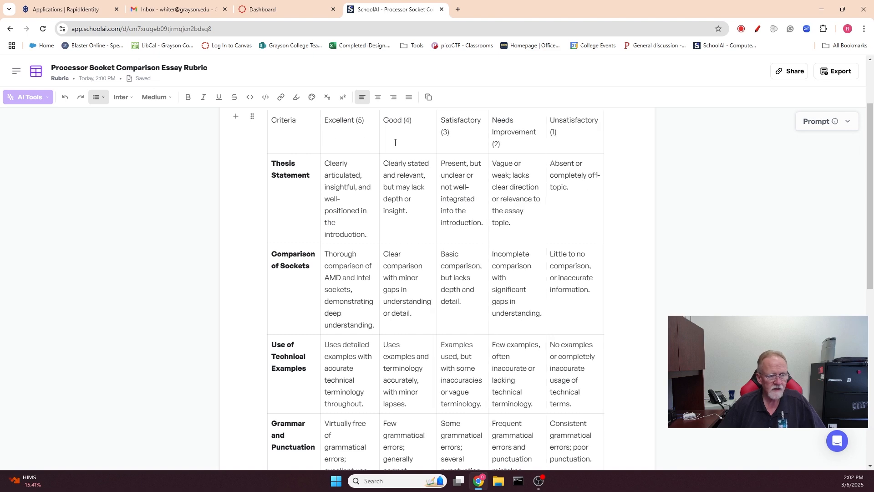
scroll(319, 141, "up", 2)
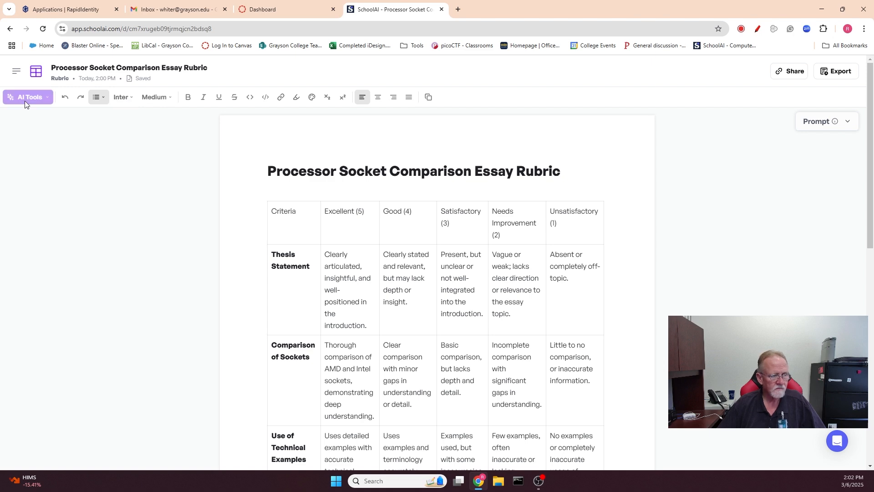
scroll(415, 227, "down", 7)
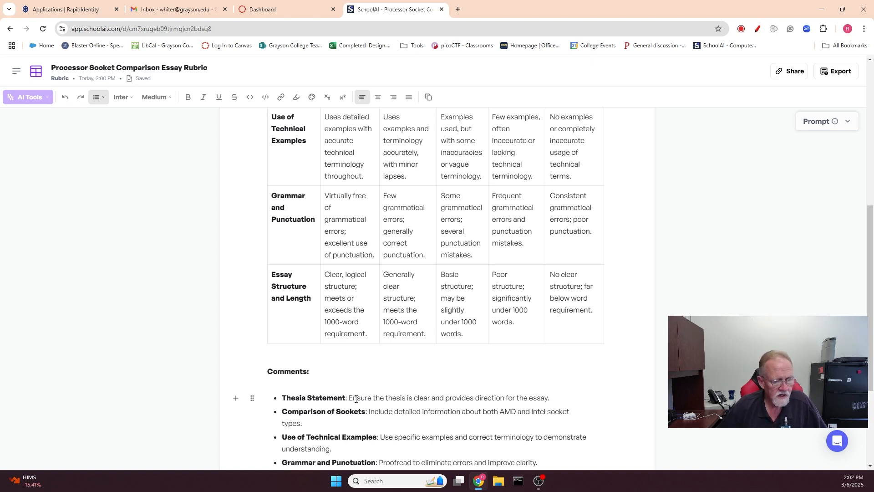
- Rewrite the Thesis Statement comment's sentence below the rubric table in an Academic tone with the AI tools
left_click_drag(348, 397, 548, 401)
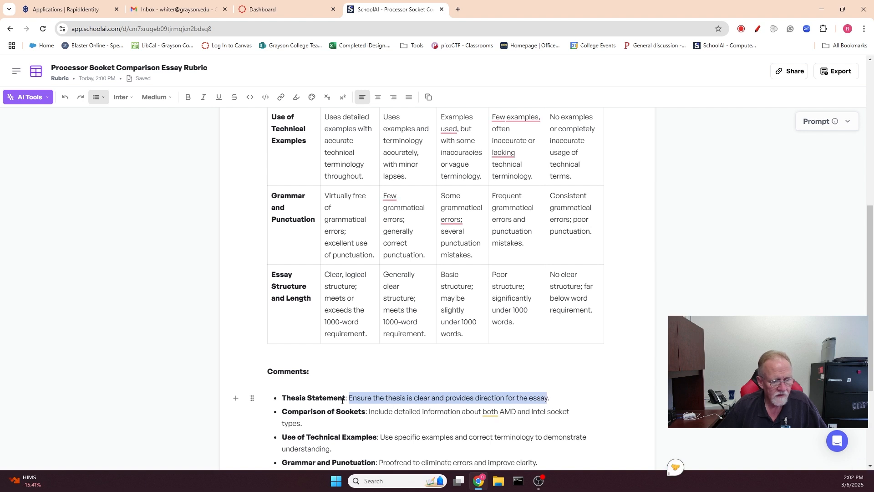
left_click(27, 97)
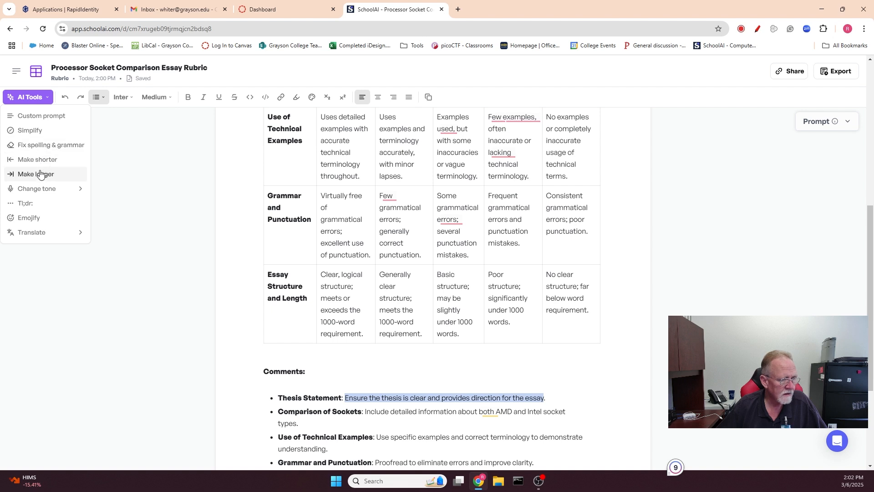
mouse_move(46, 191)
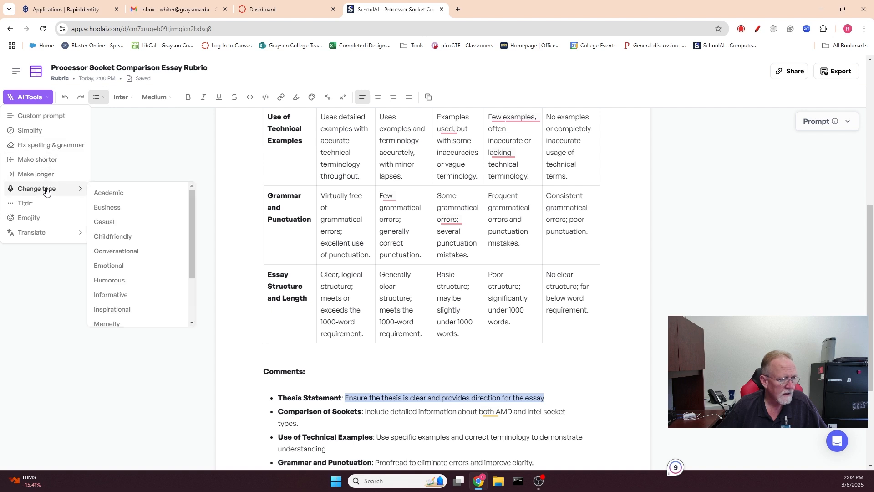
left_click(113, 193)
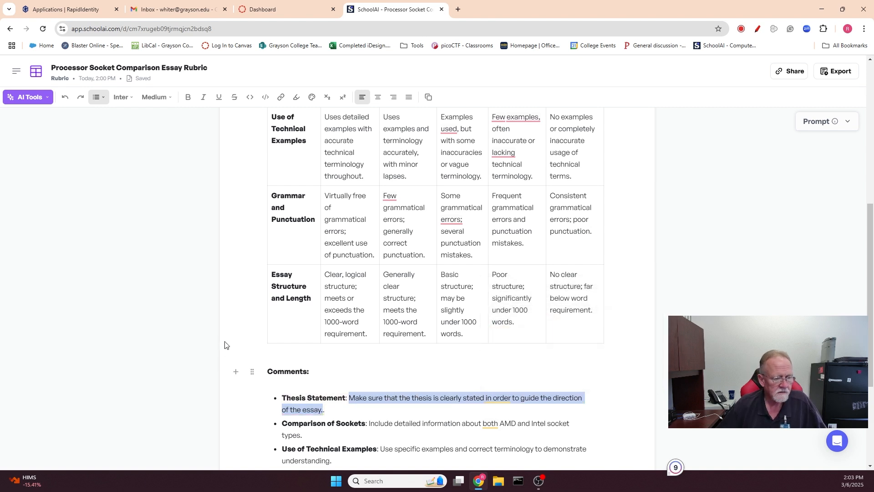
- Look through the AI tone choices and translation languages available for the selected Thesis Statement comment
left_click(48, 99)
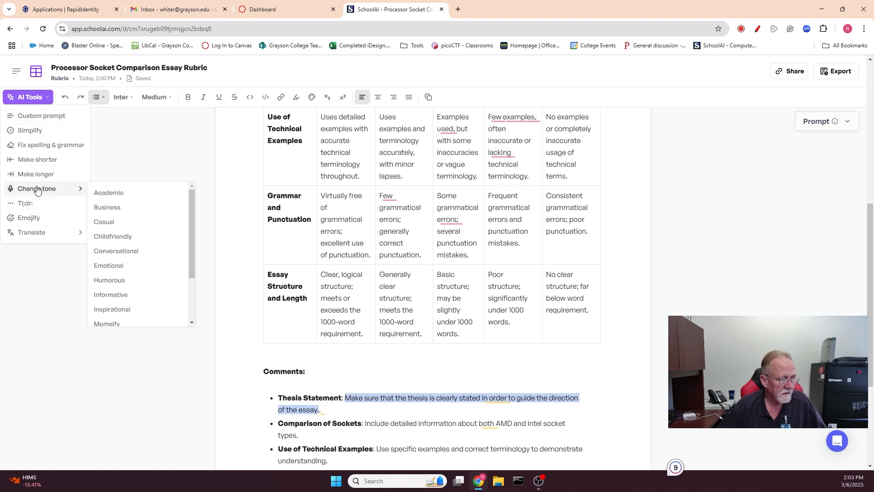
mouse_move(37, 234)
scroll(121, 272, "down", 3)
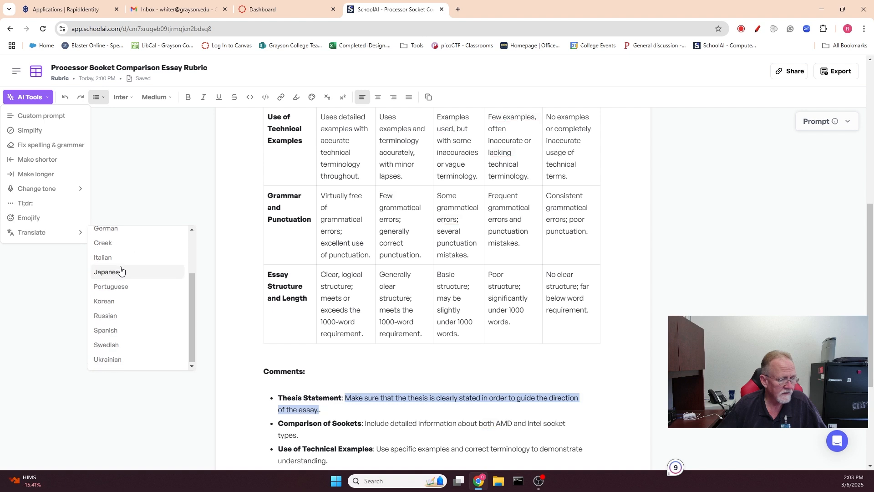
left_click(54, 276)
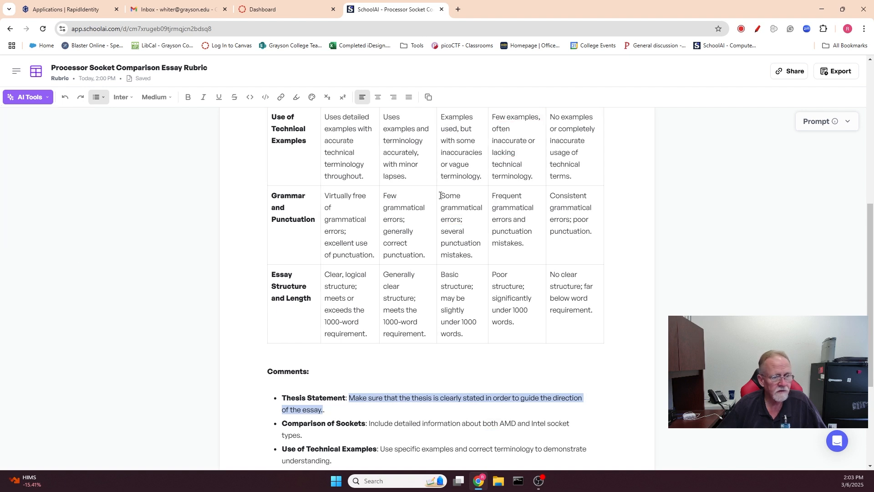
- Check the prompt settings used for the rubric, along with its sharing and export options
left_click(848, 126)
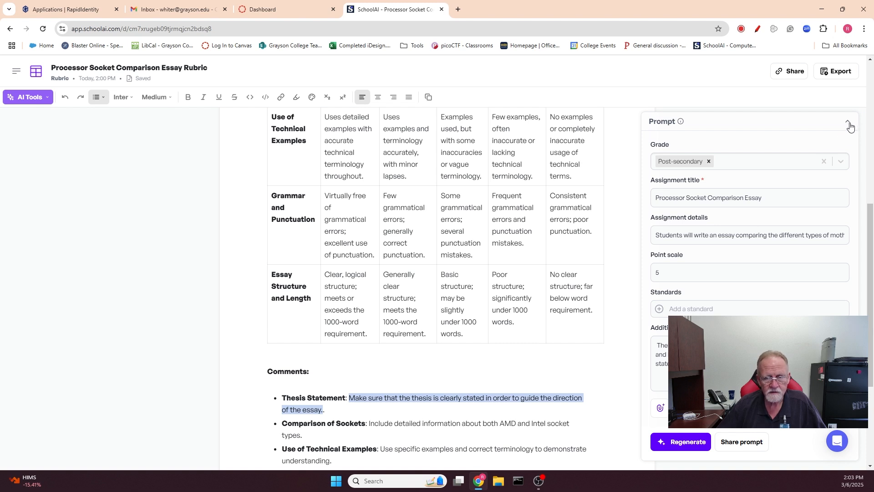
left_click(848, 123)
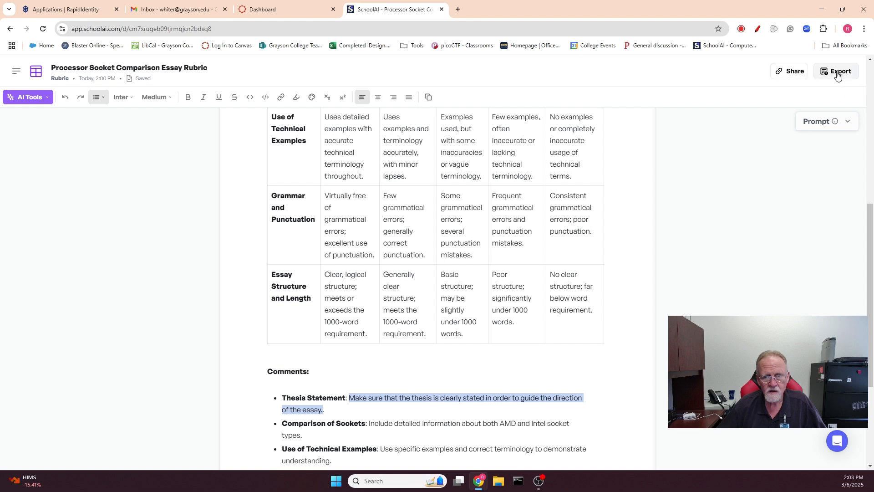
left_click(791, 75)
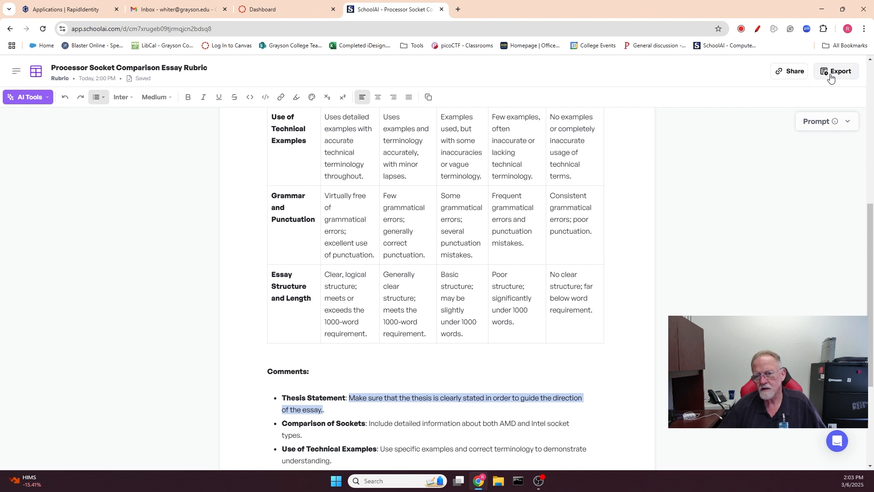
left_click(841, 76)
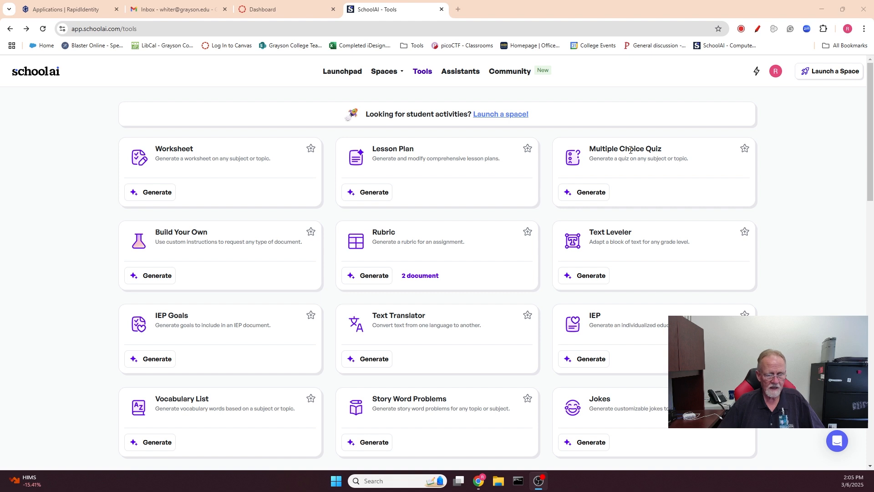
- Examine the catalogue of generator tools, including Story Word Problems, Jokes, Letter of Recommendation, Course Outline, Syllabus and PLC Agenda
scroll(630, 149, "down", 1)
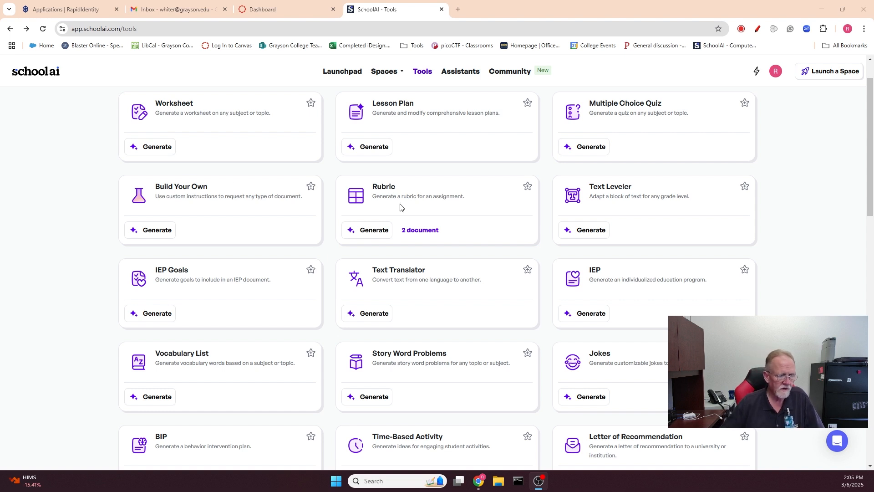
scroll(250, 221, "down", 1)
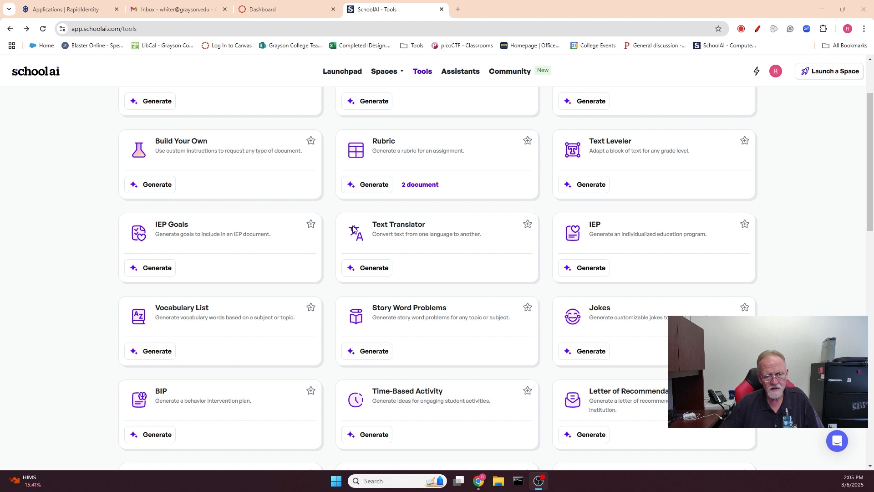
scroll(354, 228, "down", 1)
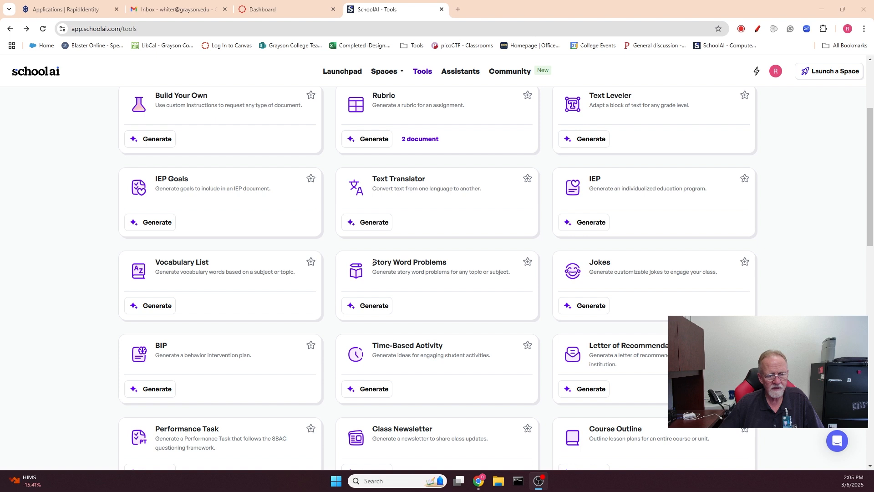
mouse_move(373, 263)
left_mouse_down()
mouse_move(446, 263)
mouse_move(362, 267)
left_mouse_up()
left_click(446, 263)
left_click(390, 261)
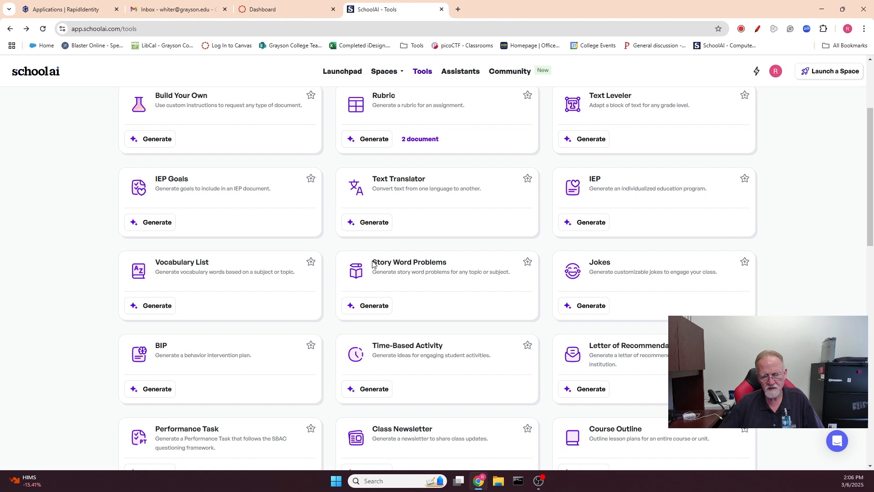
left_click_drag(375, 263, 443, 264)
left_click(454, 267)
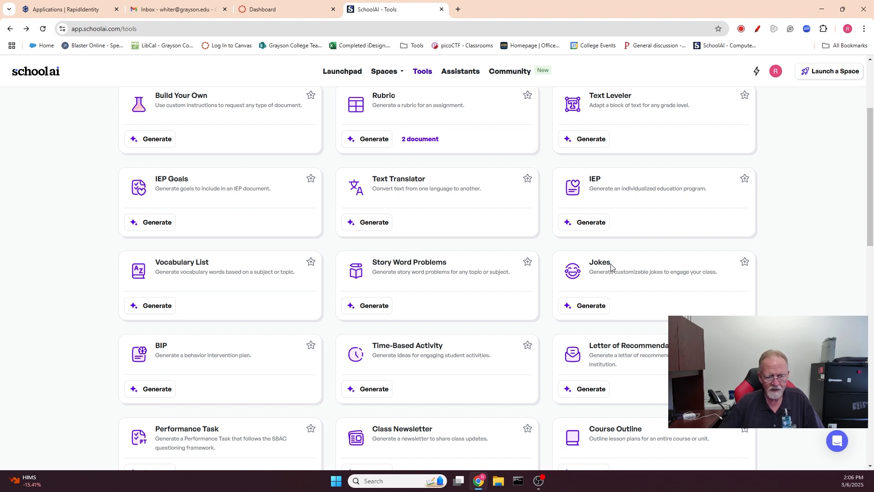
scroll(521, 281, "down", 2)
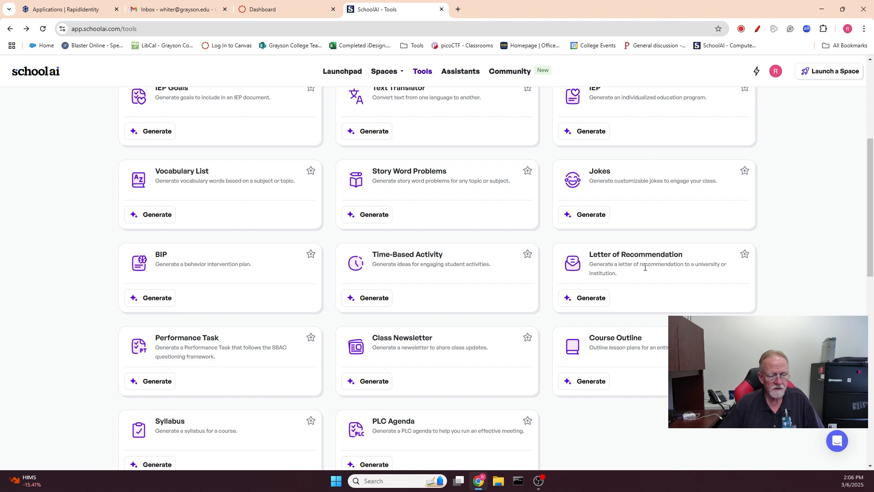
scroll(639, 257, "down", 2)
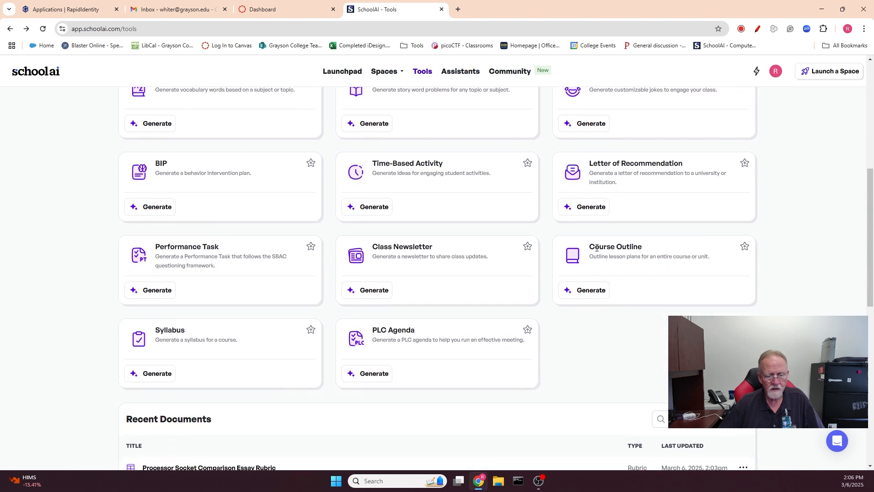
left_click_drag(589, 246, 712, 261)
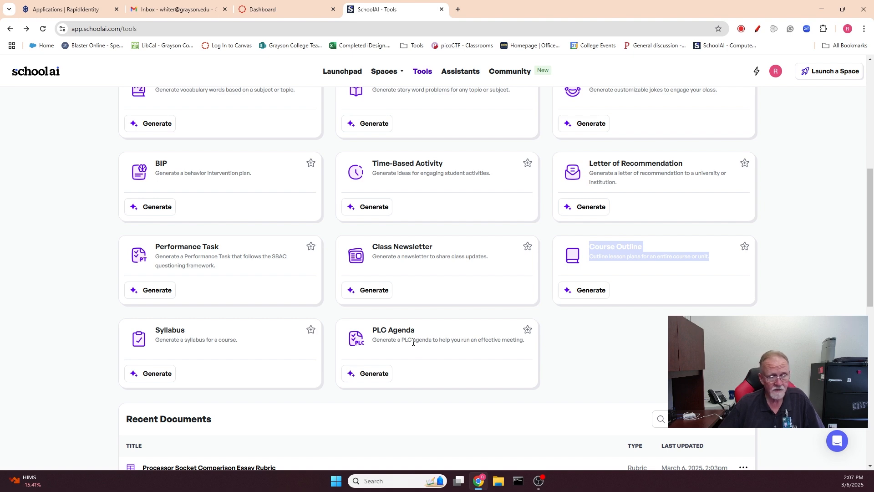
scroll(414, 343, "up", 7)
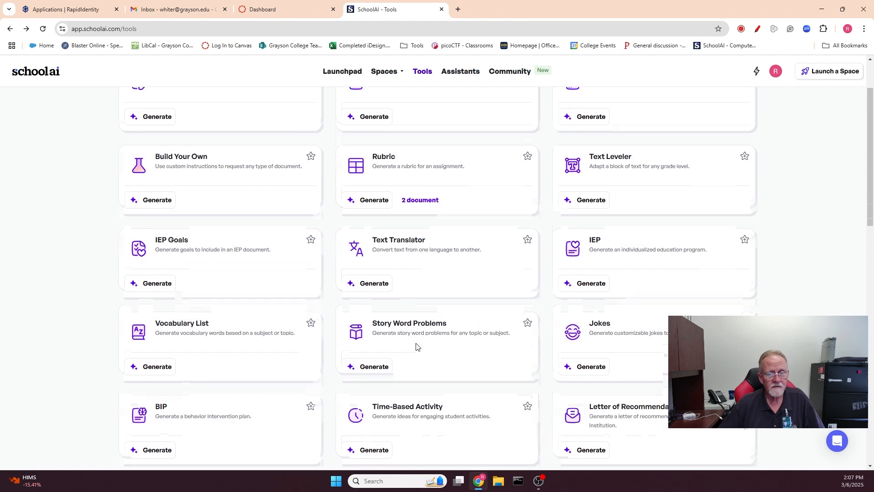